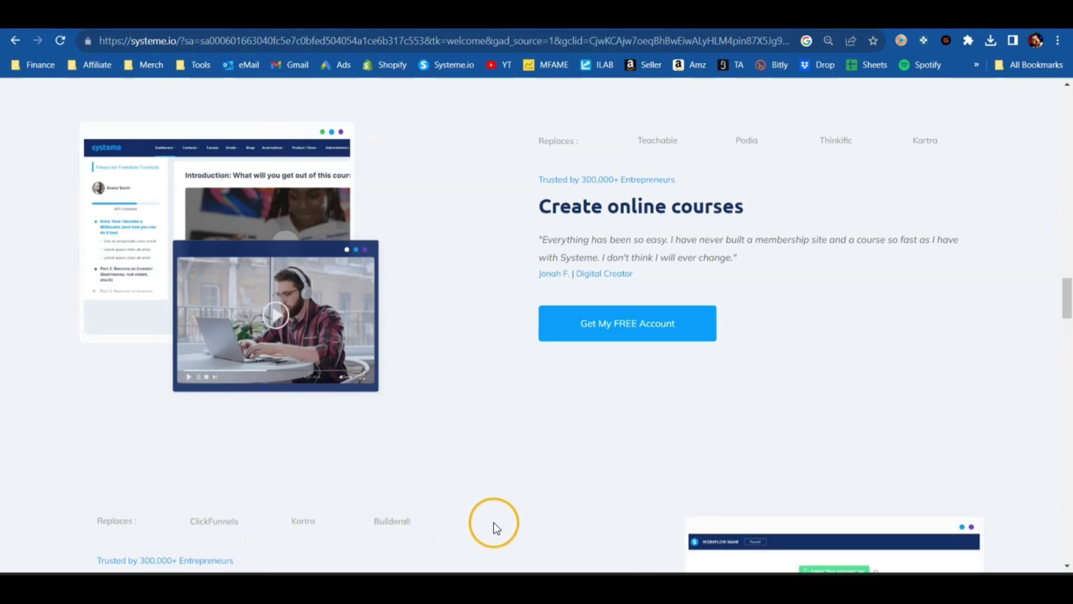
Step: Look over the systeme.io homepage, the $1997 discount sales page, the Digital Freedom Blueprint (PLR) marketplace offer and the VSL 2 Page funnel
{"action": "scroll", "coordinate": [494, 522], "scroll_direction": "up", "scroll_amount": 15}
{"action": "scroll", "coordinate": [486, 515], "scroll_direction": "up", "scroll_amount": 8}
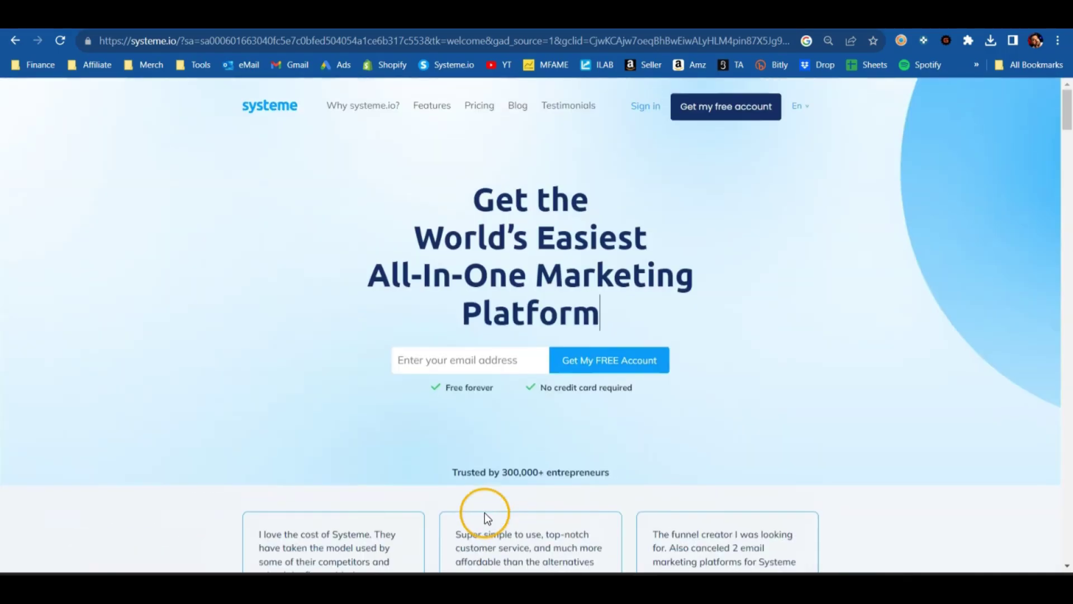
{"action": "left_click", "coordinate": [512, 14]}
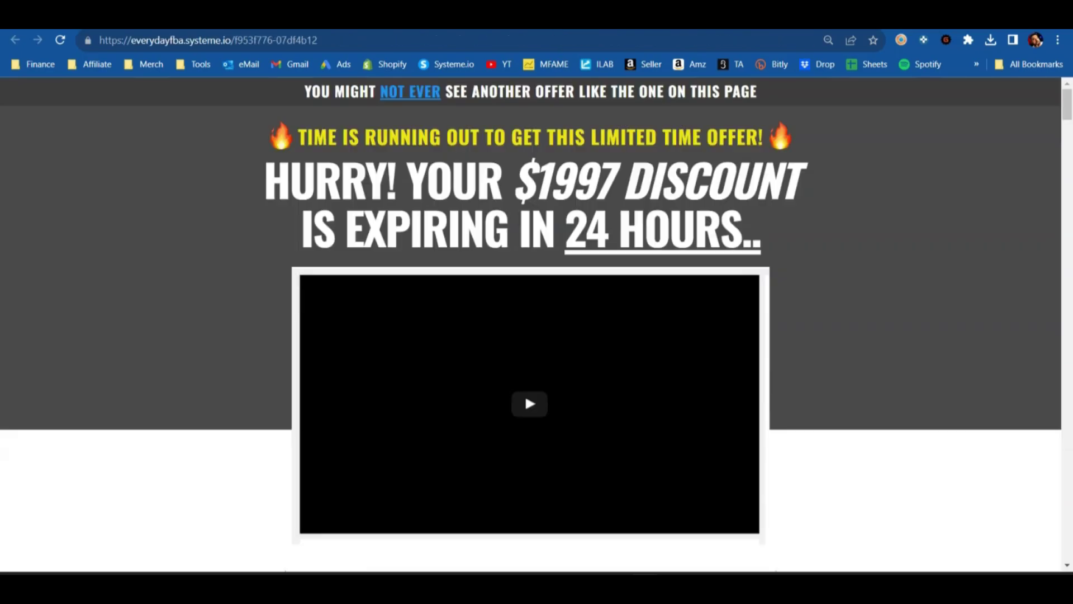
{"action": "left_click", "coordinate": [418, 14]}
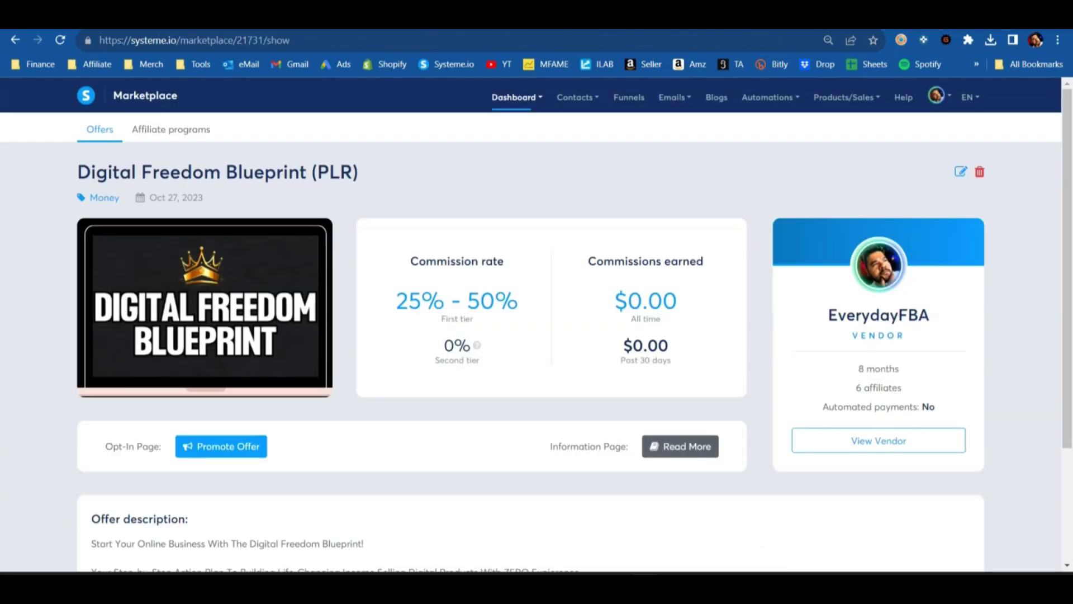
{"action": "left_click", "coordinate": [408, 14]}
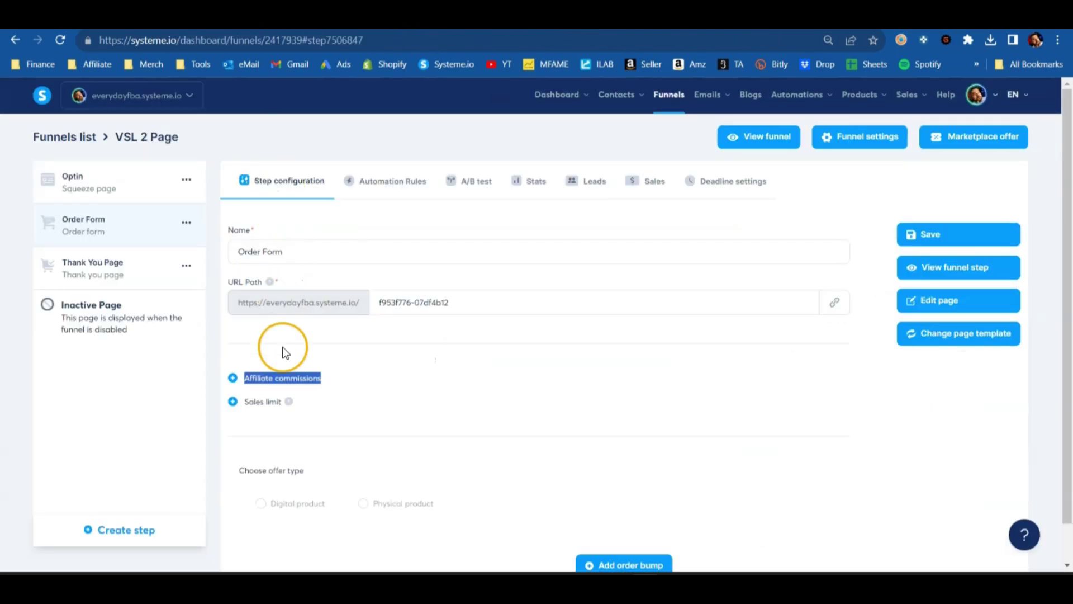
Step: Examine the published order form sales page from its discount headline through the testimonials, product list and payment form
{"action": "left_click", "coordinate": [618, 16]}
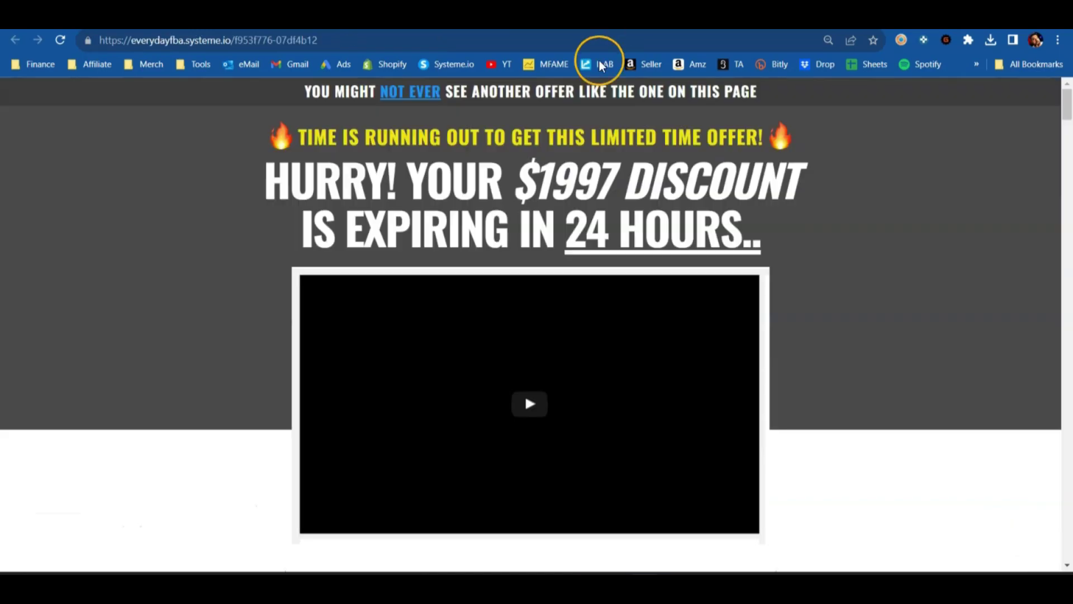
{"action": "scroll", "coordinate": [268, 336], "scroll_direction": "down", "scroll_amount": 15}
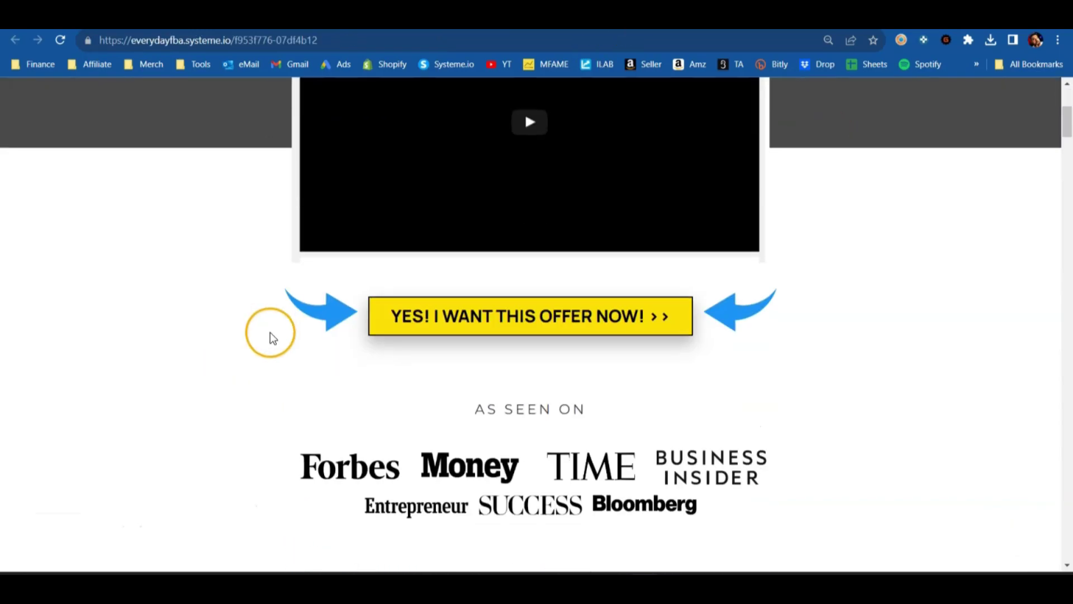
{"action": "scroll", "coordinate": [462, 274], "scroll_direction": "down", "scroll_amount": 20}
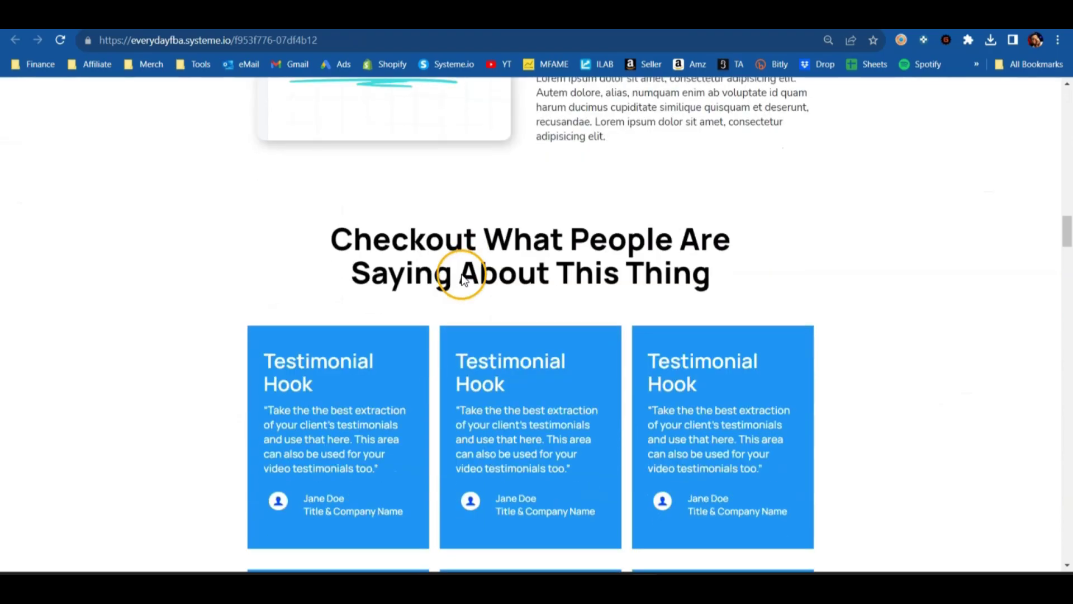
{"action": "scroll", "coordinate": [461, 273], "scroll_direction": "down", "scroll_amount": 20}
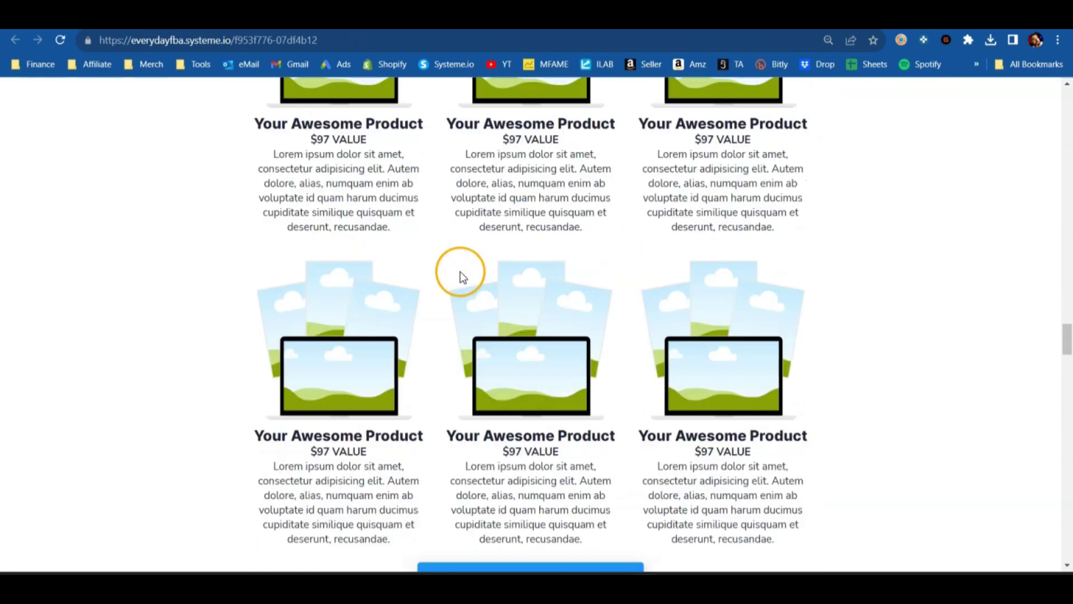
{"action": "scroll", "coordinate": [462, 270], "scroll_direction": "down", "scroll_amount": 20}
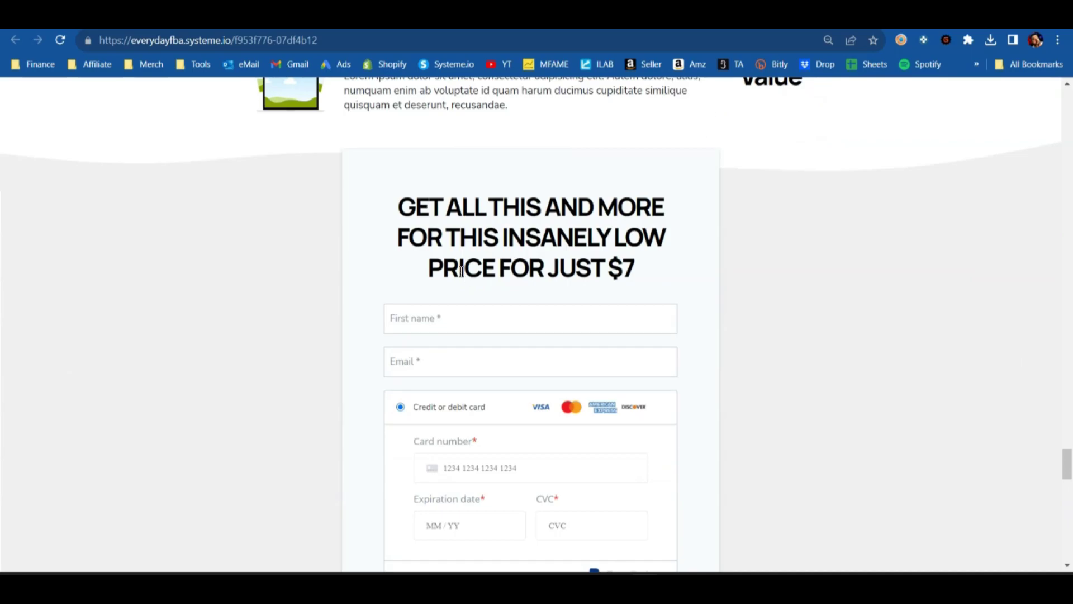
{"action": "scroll", "coordinate": [461, 271], "scroll_direction": "down", "scroll_amount": 20}
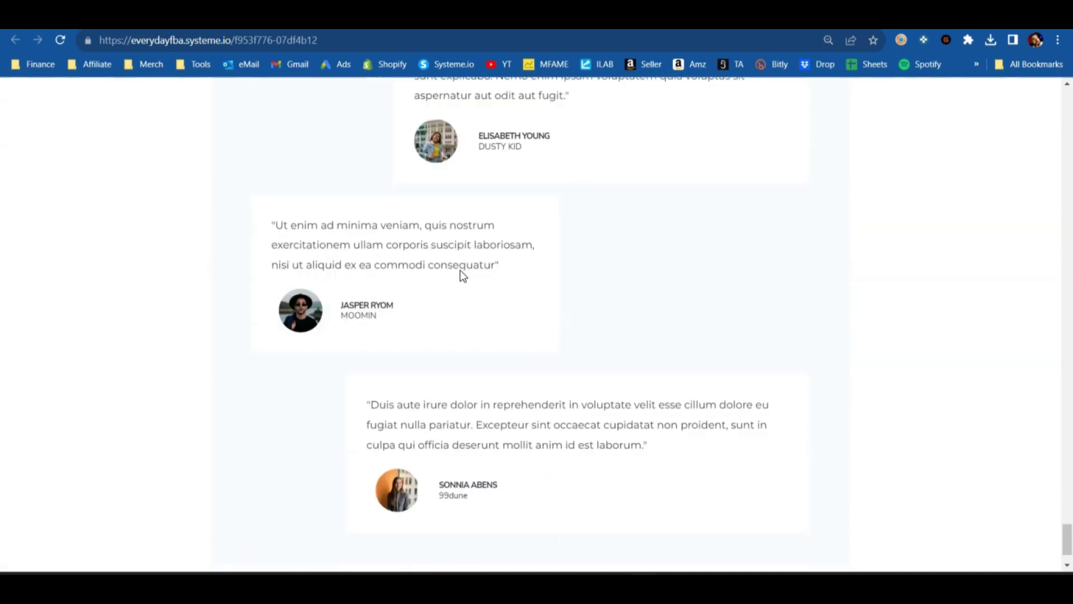
{"action": "scroll", "coordinate": [461, 271], "scroll_direction": "up", "scroll_amount": 20}
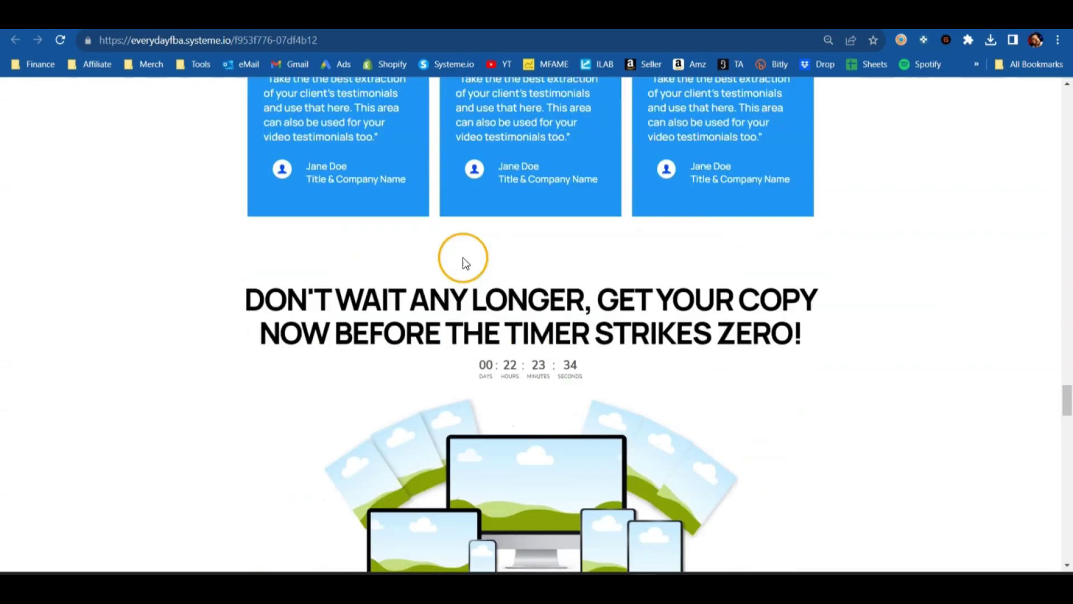
{"action": "scroll", "coordinate": [464, 260], "scroll_direction": "up", "scroll_amount": 20}
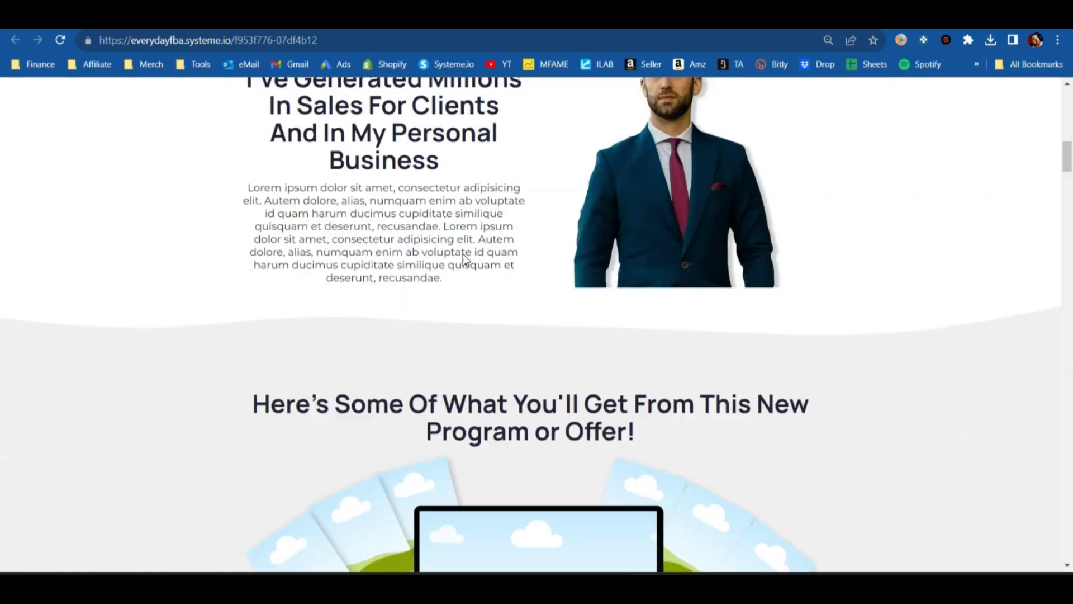
{"action": "scroll", "coordinate": [462, 253], "scroll_direction": "up", "scroll_amount": 15}
{"action": "left_click", "coordinate": [488, 256]}
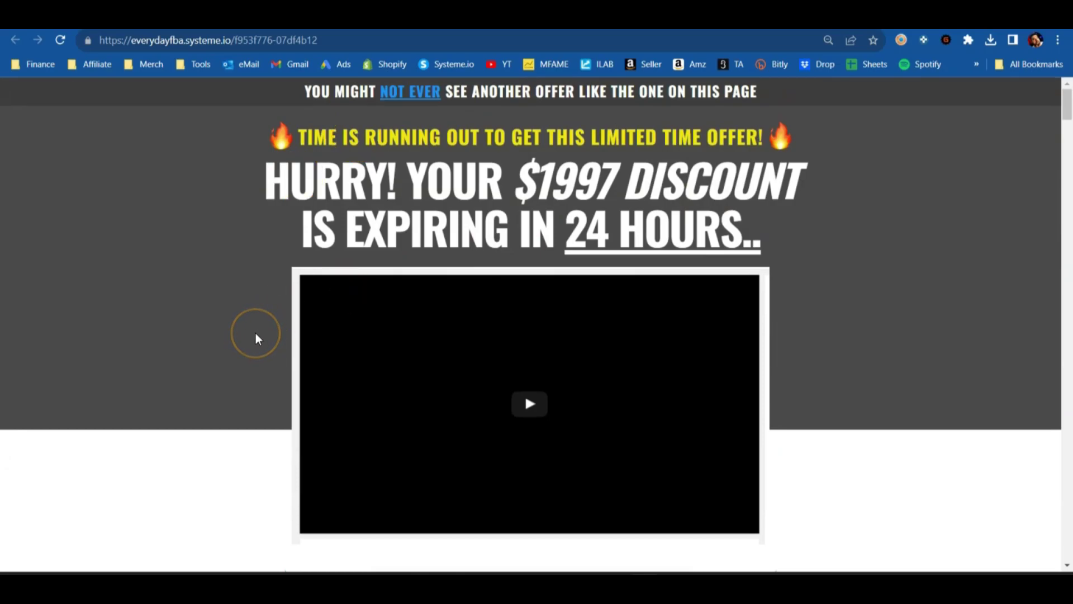
Step: Return to the VSL 2 Page funnel, review its steps and show the configuration of the Order Form step
{"action": "key", "text": "ctrl+w"}
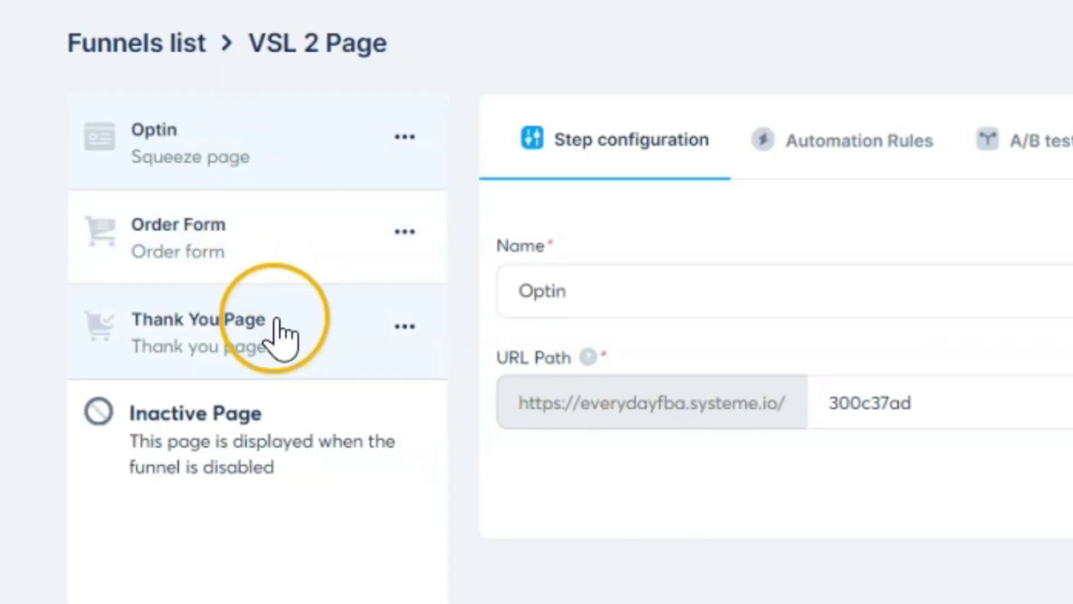
{"action": "left_click", "coordinate": [278, 163]}
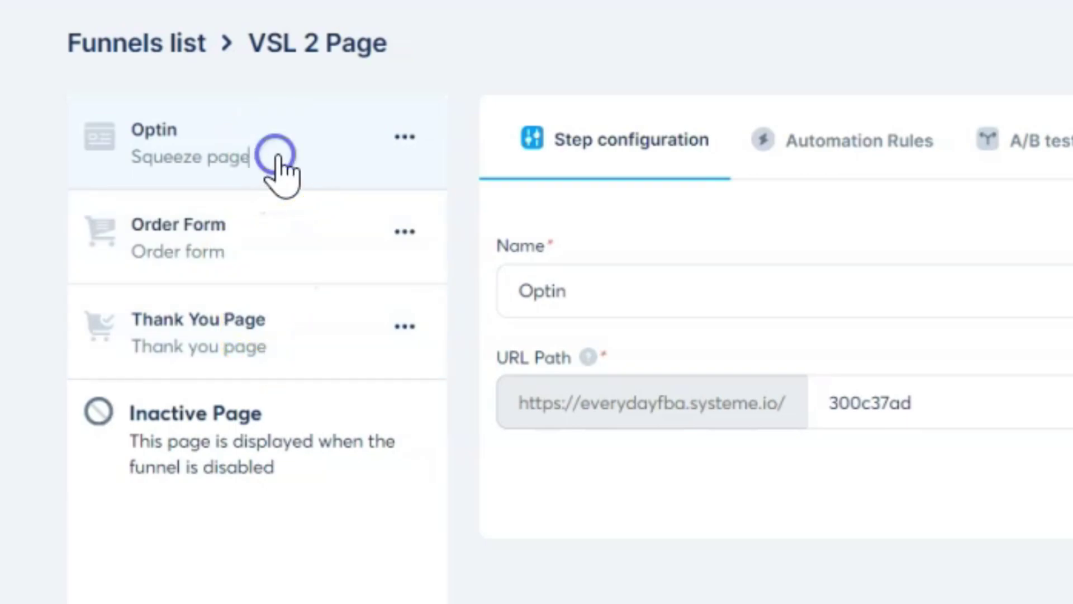
{"action": "left_click", "coordinate": [275, 234]}
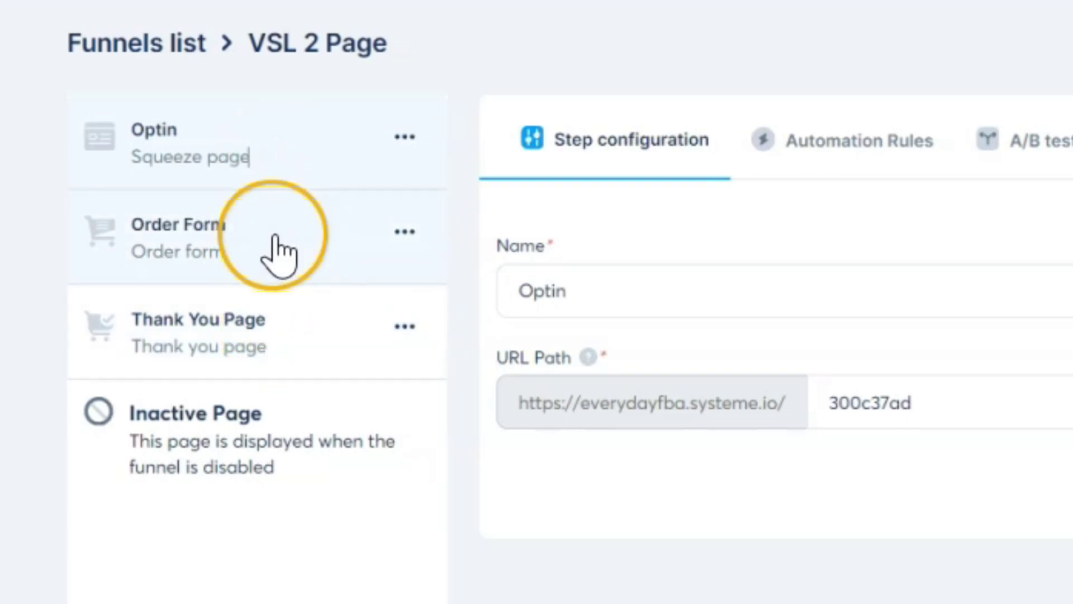
{"action": "left_click", "coordinate": [263, 331]}
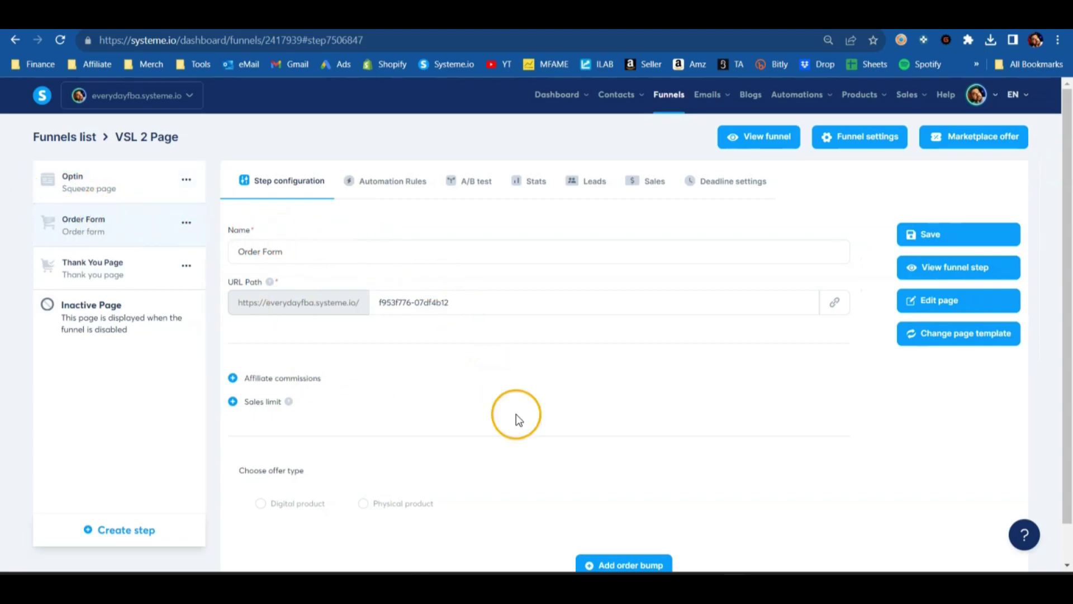
{"action": "left_click", "coordinate": [935, 307]}
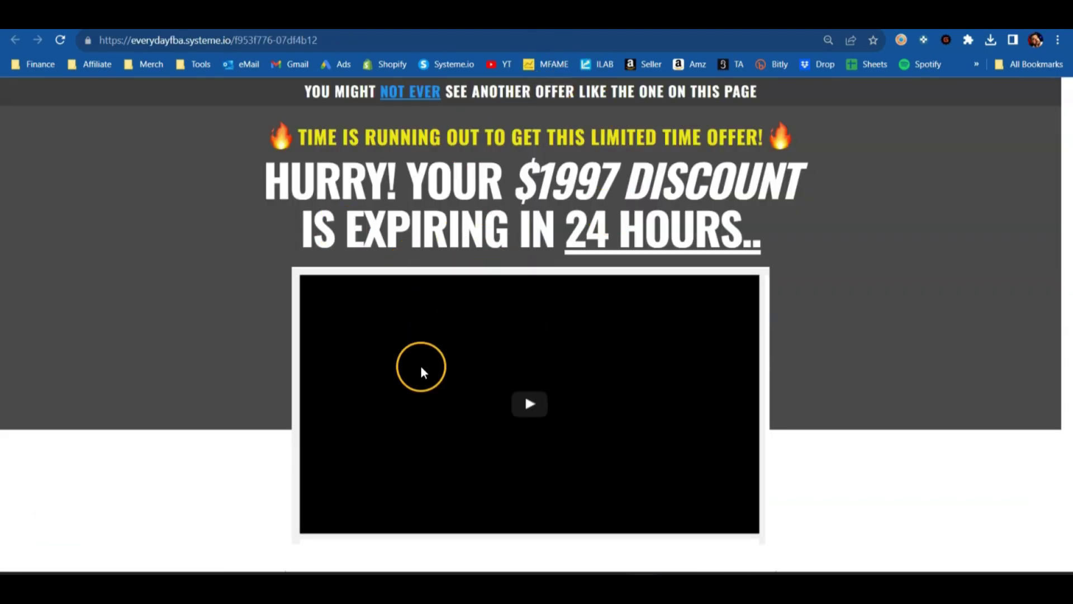
{"action": "left_click", "coordinate": [250, 254]}
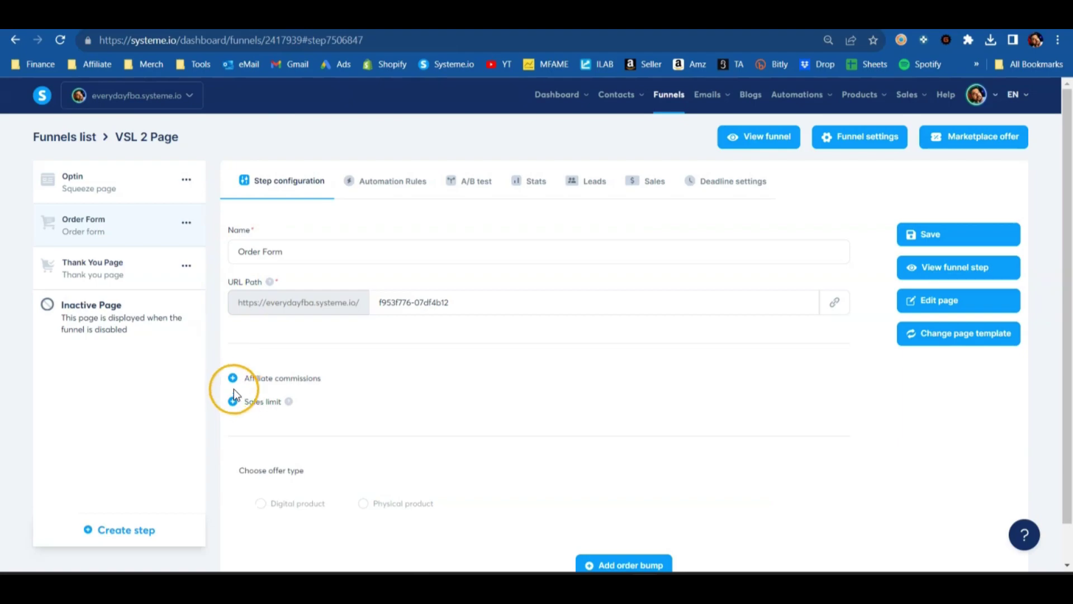
Step: Enable affiliate commissions on the Order Form step and set the commission rate to 50%
{"action": "left_click_drag", "start_coordinate": [246, 378], "coordinate": [327, 379]}
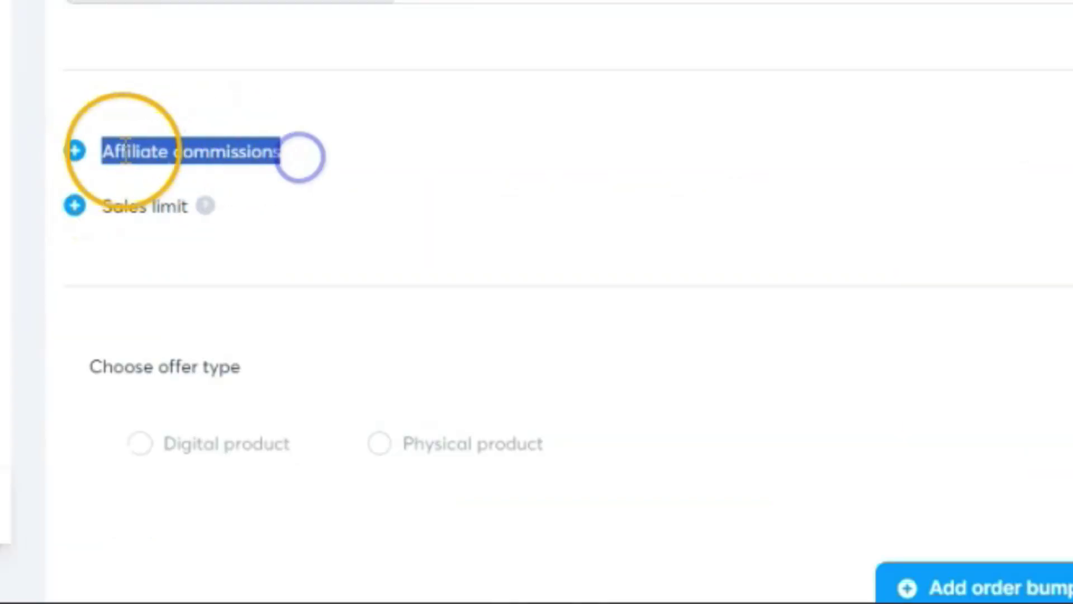
{"action": "left_click", "coordinate": [74, 150]}
{"action": "left_click", "coordinate": [150, 252]}
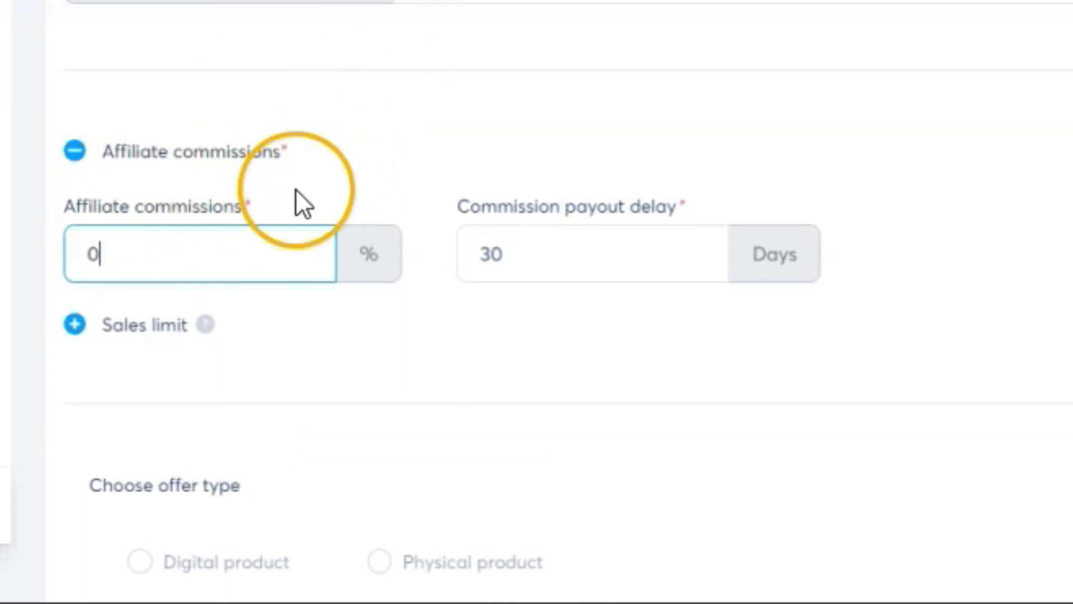
{"action": "left_click", "coordinate": [136, 242]}
{"action": "key", "text": "BackSpace"}
{"action": "type", "text": "50"}
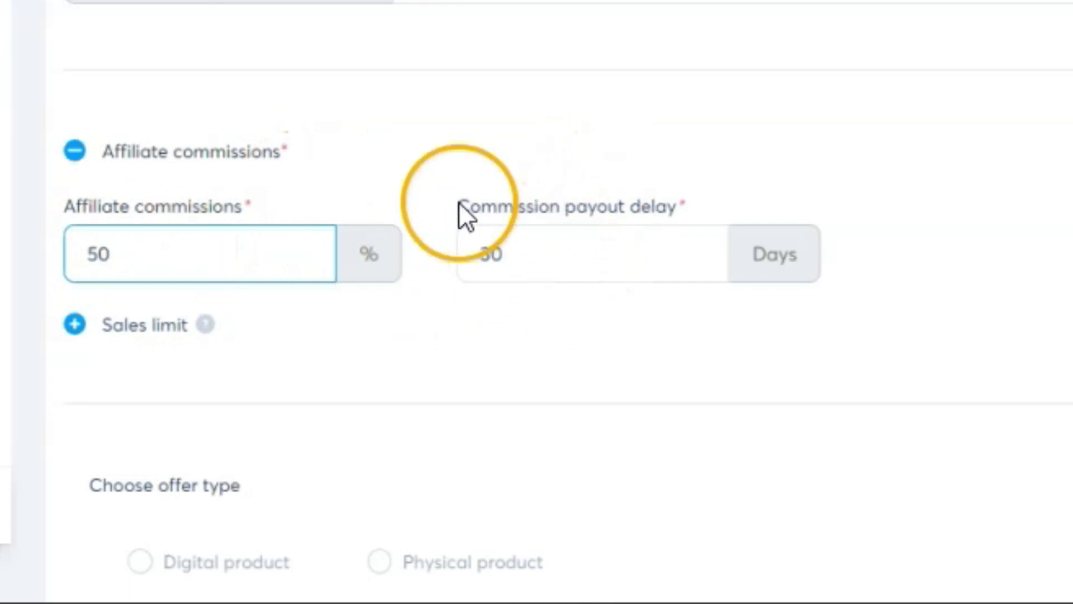
Step: Check the commission payout delay and sales limit options, and save the Order Form step
{"action": "left_click_drag", "start_coordinate": [466, 208], "coordinate": [709, 214]}
{"action": "left_click", "coordinate": [563, 258]}
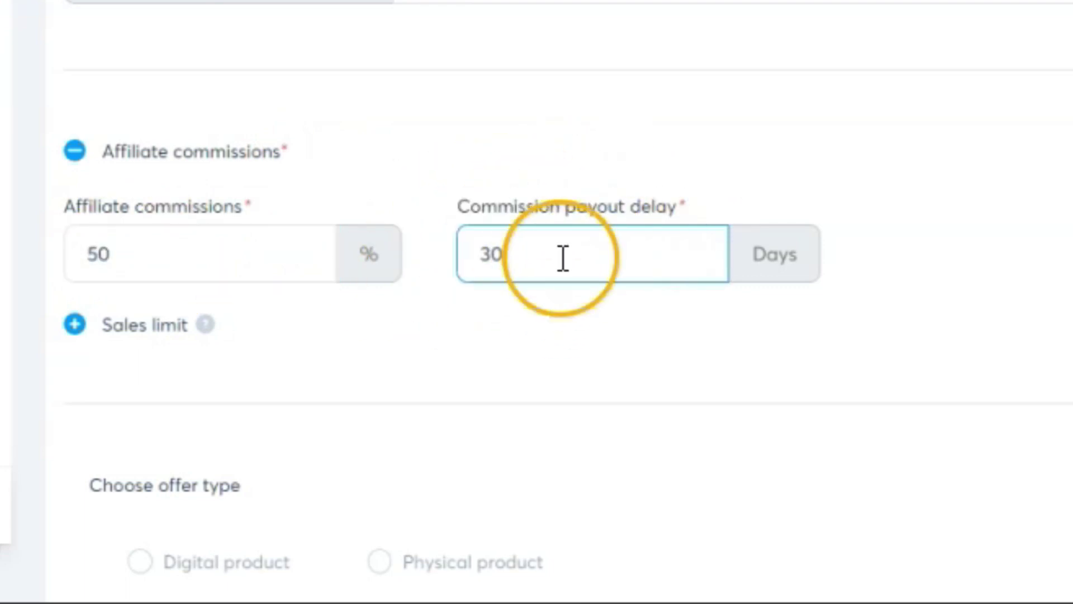
{"action": "left_click", "coordinate": [468, 338]}
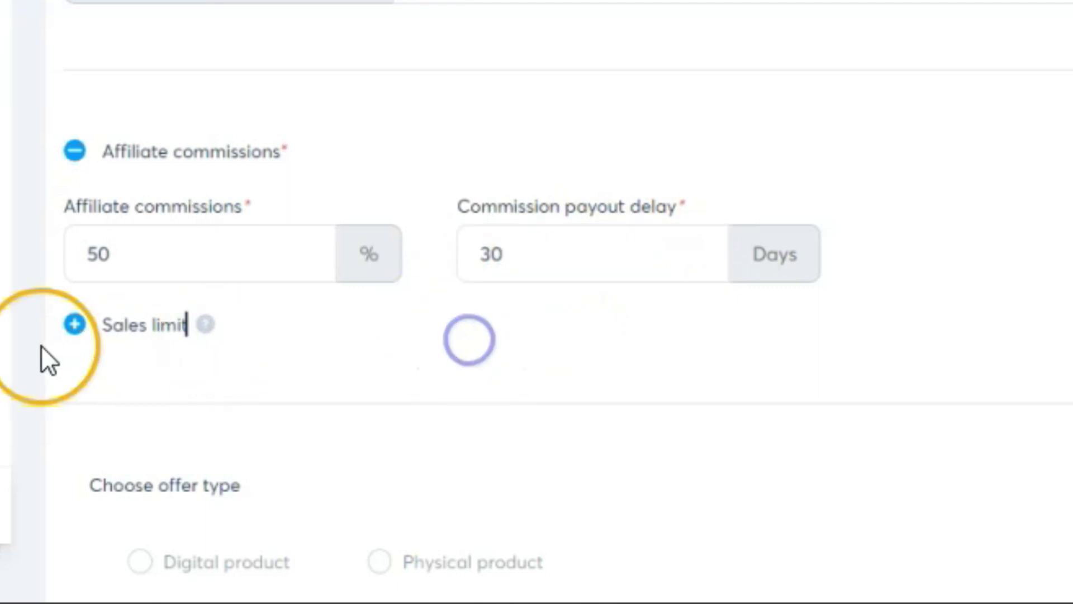
{"action": "left_click", "coordinate": [77, 326]}
{"action": "left_click", "coordinate": [75, 324]}
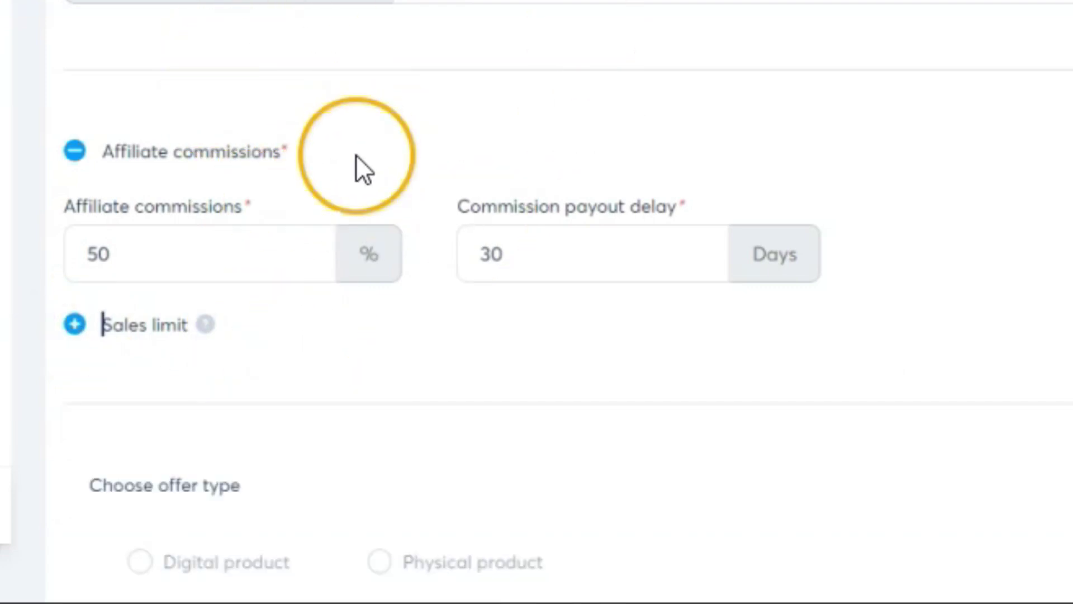
{"action": "left_click", "coordinate": [112, 263]}
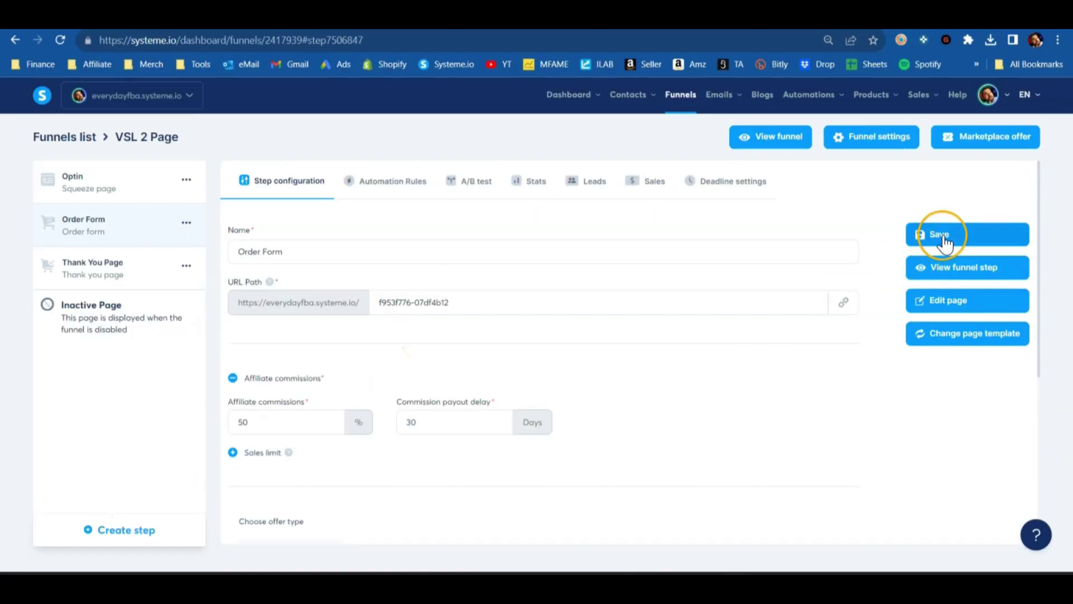
{"action": "left_click", "coordinate": [945, 242]}
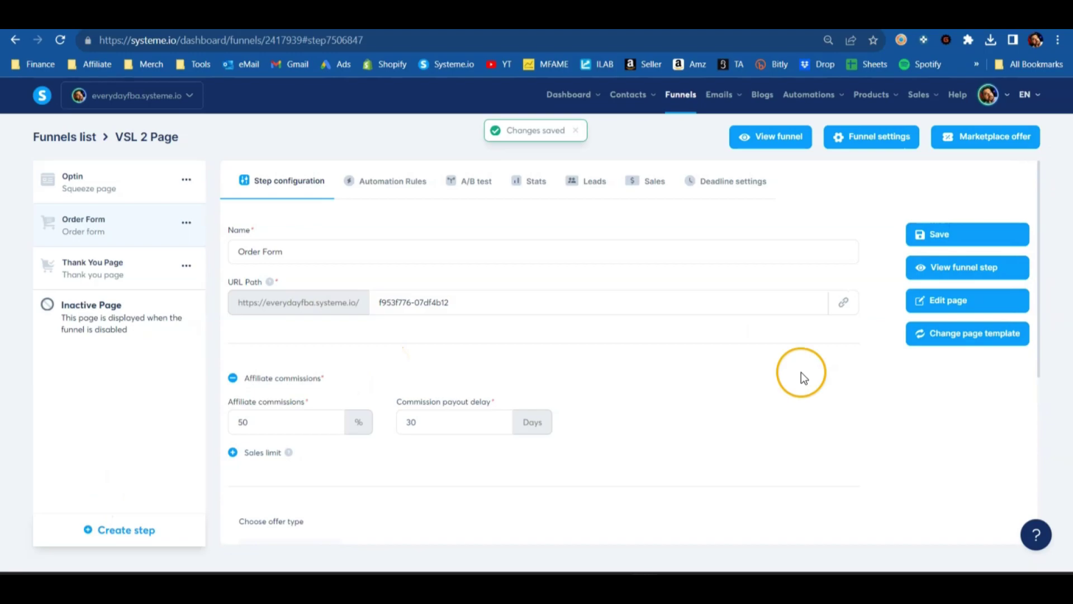
Step: Start a marketplace offer for the funnel with the name "Youtube Test" and the description "This is test for youtube...adfdafsdfadfadfadfadfasdf"
{"action": "left_click", "coordinate": [982, 146]}
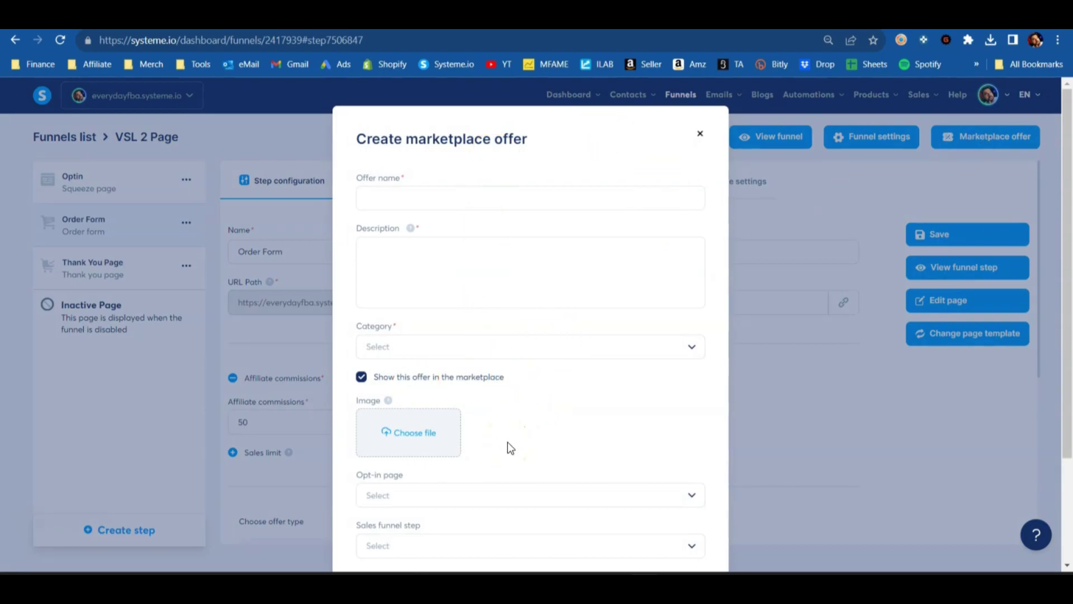
{"action": "left_click_drag", "start_coordinate": [356, 177], "coordinate": [412, 190]}
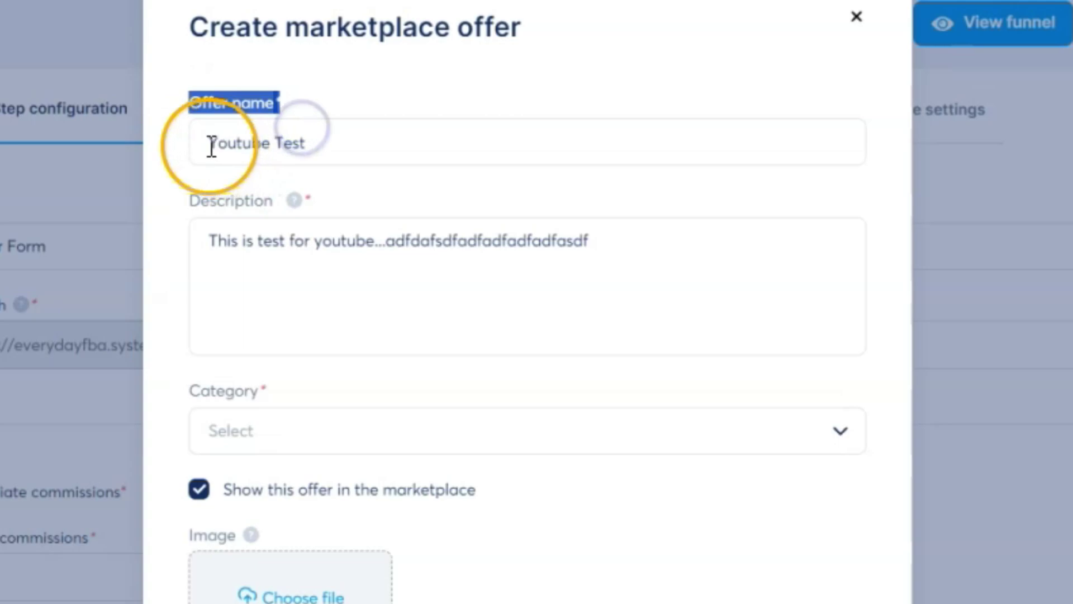
{"action": "left_click_drag", "start_coordinate": [211, 146], "coordinate": [323, 146]}
{"action": "left_click", "coordinate": [190, 202]}
{"action": "left_click_drag", "start_coordinate": [190, 203], "coordinate": [277, 207]}
{"action": "left_click_drag", "start_coordinate": [210, 241], "coordinate": [634, 236]}
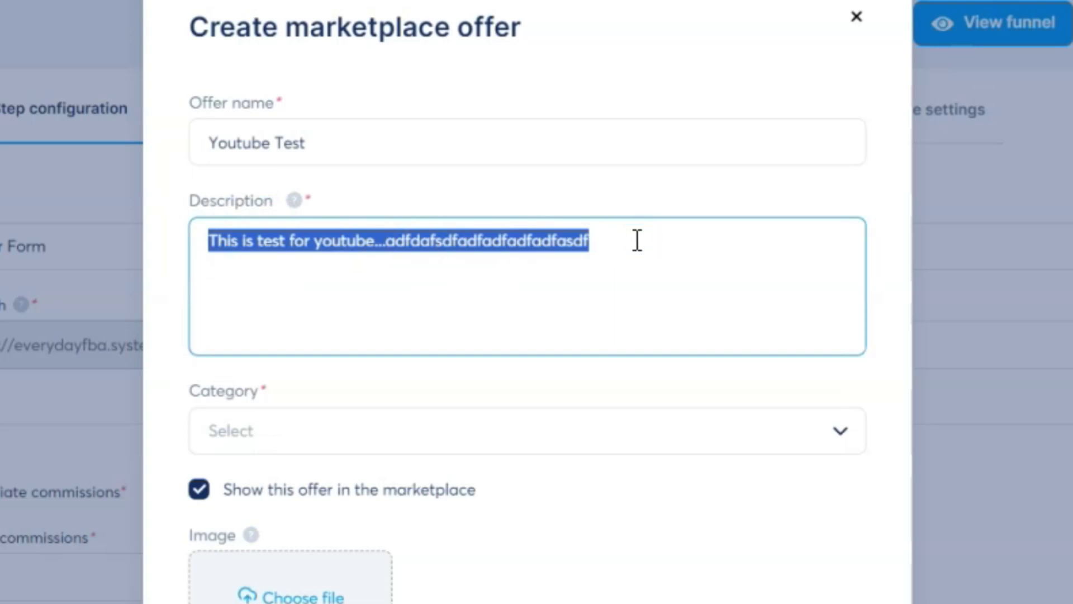
{"action": "left_click", "coordinate": [268, 259]}
{"action": "left_click_drag", "start_coordinate": [193, 257], "coordinate": [669, 266]}
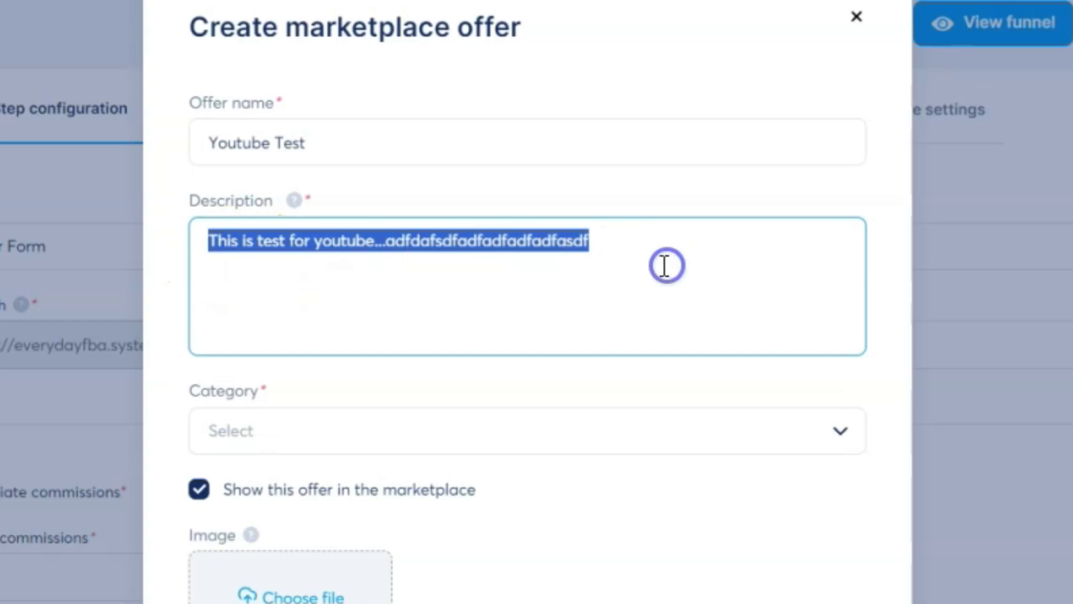
{"action": "left_click", "coordinate": [600, 275]}
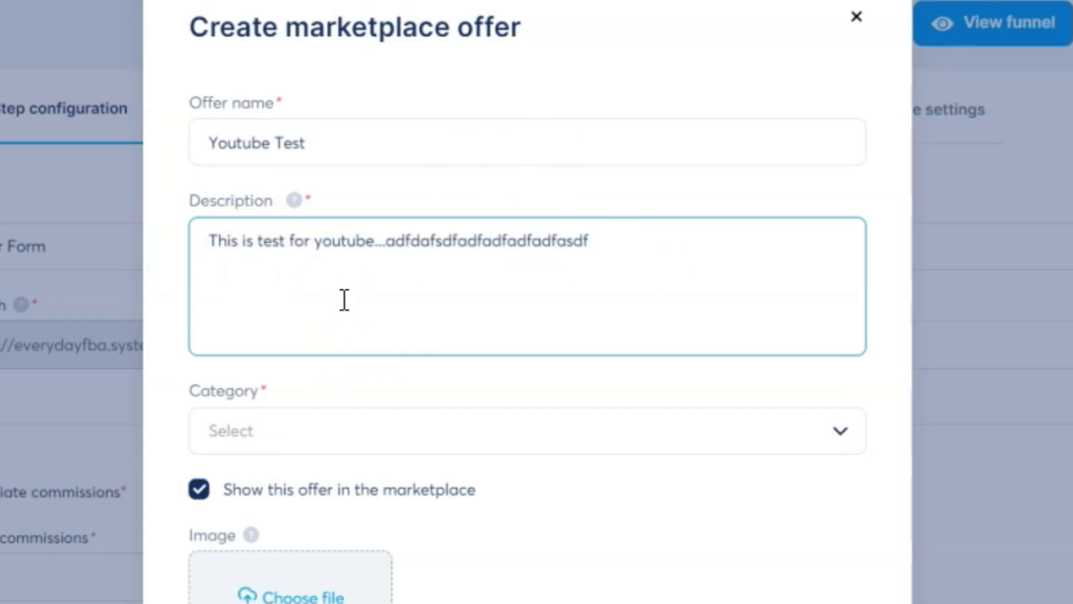
Step: Set the marketplace offer's category to Infoproducts
{"action": "left_click_drag", "start_coordinate": [188, 392], "coordinate": [290, 392]}
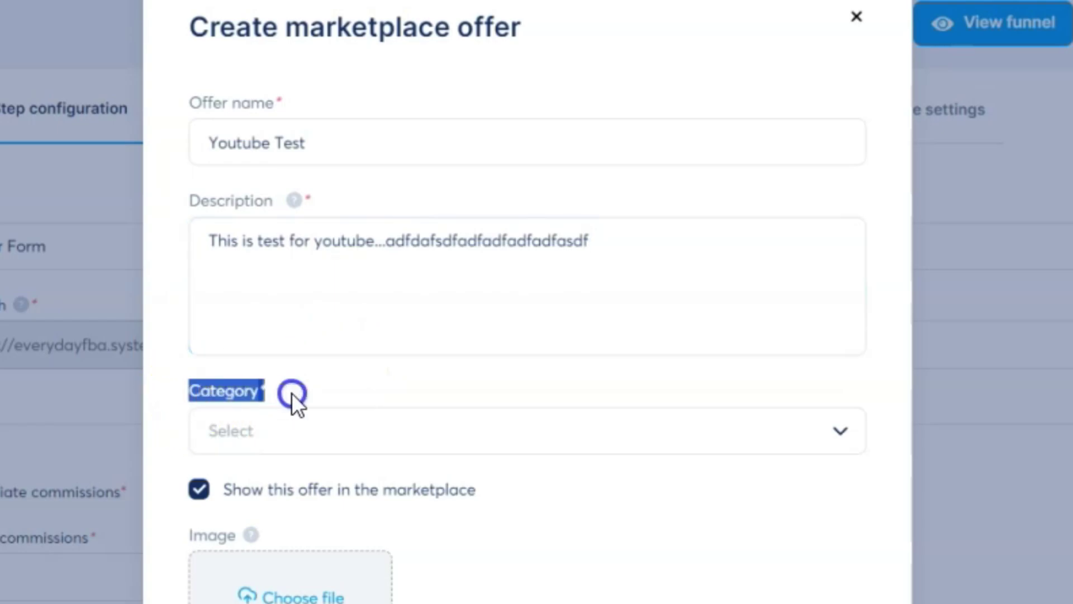
{"action": "left_click", "coordinate": [309, 430]}
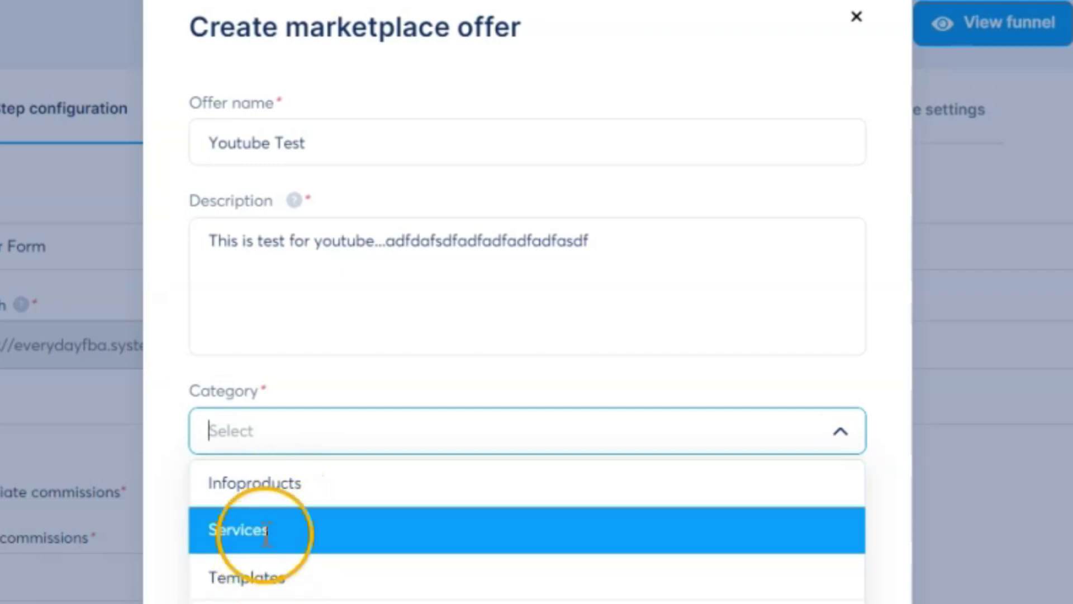
{"action": "left_click", "coordinate": [271, 484]}
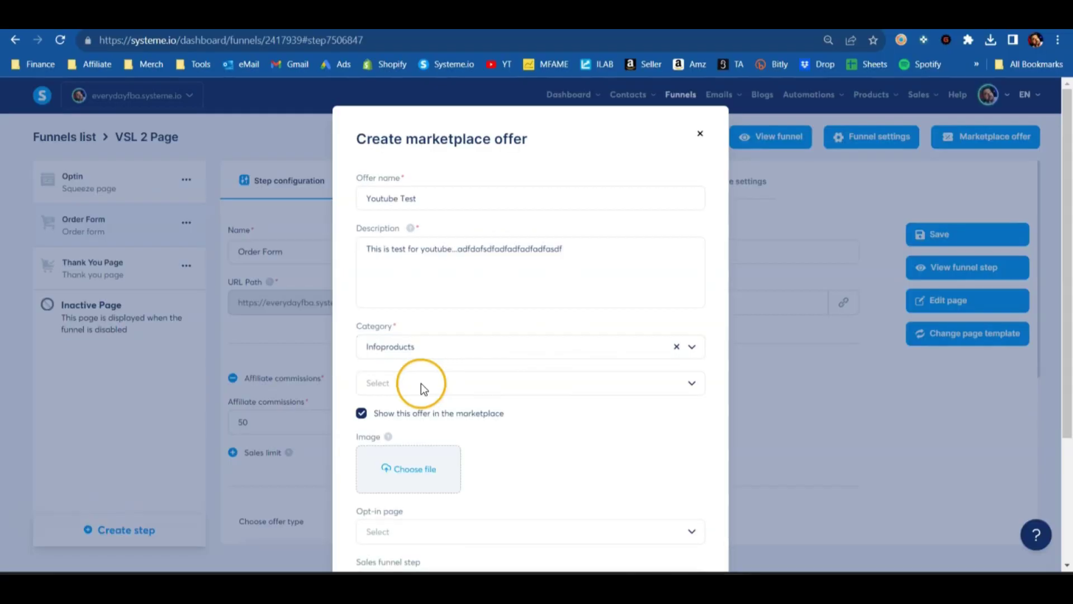
Step: Set the marketplace offer's subcategory to Money and upload an image for the offer
{"action": "left_click", "coordinate": [449, 506]}
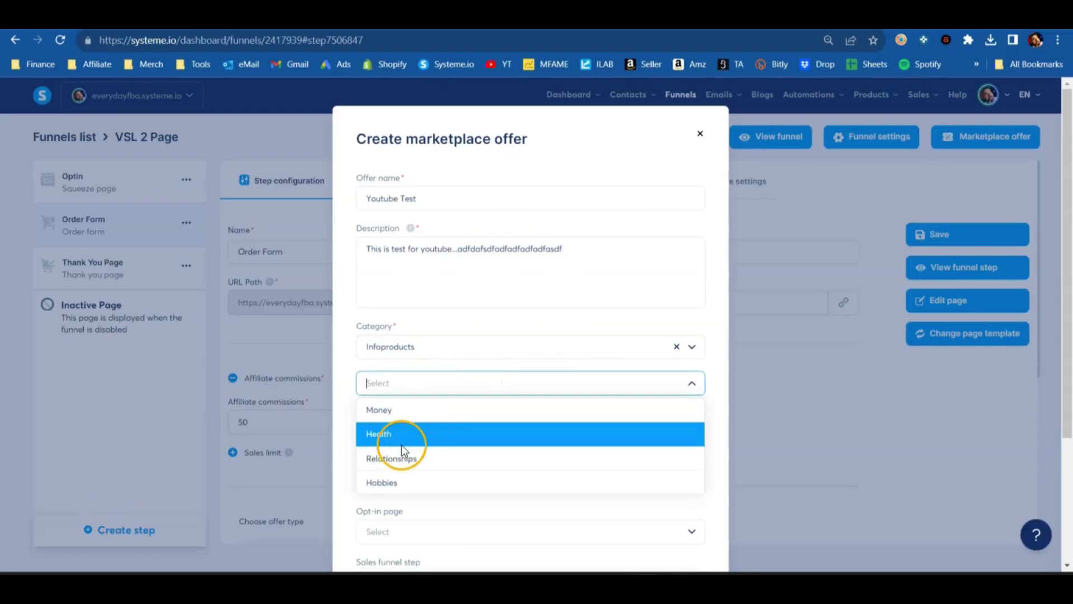
{"action": "left_click", "coordinate": [391, 410]}
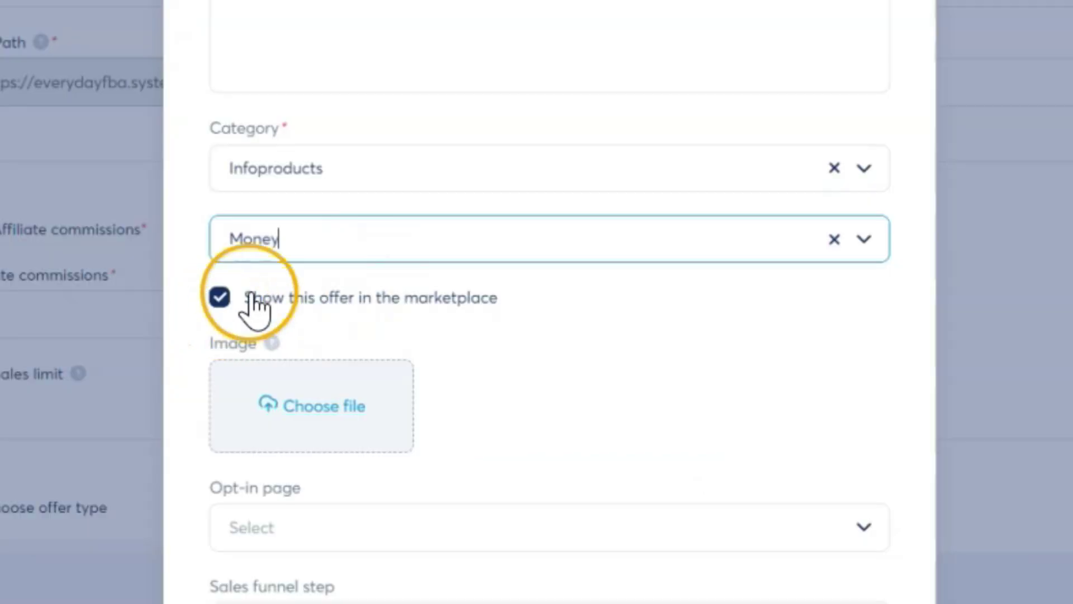
{"action": "left_click_drag", "start_coordinate": [253, 297], "coordinate": [495, 299]}
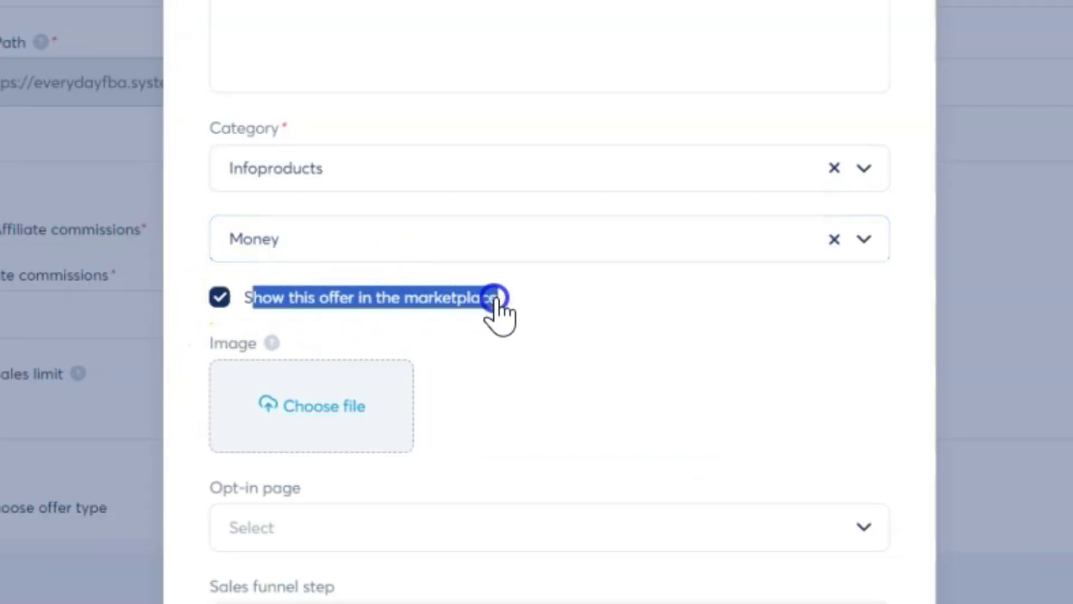
{"action": "left_click", "coordinate": [518, 297]}
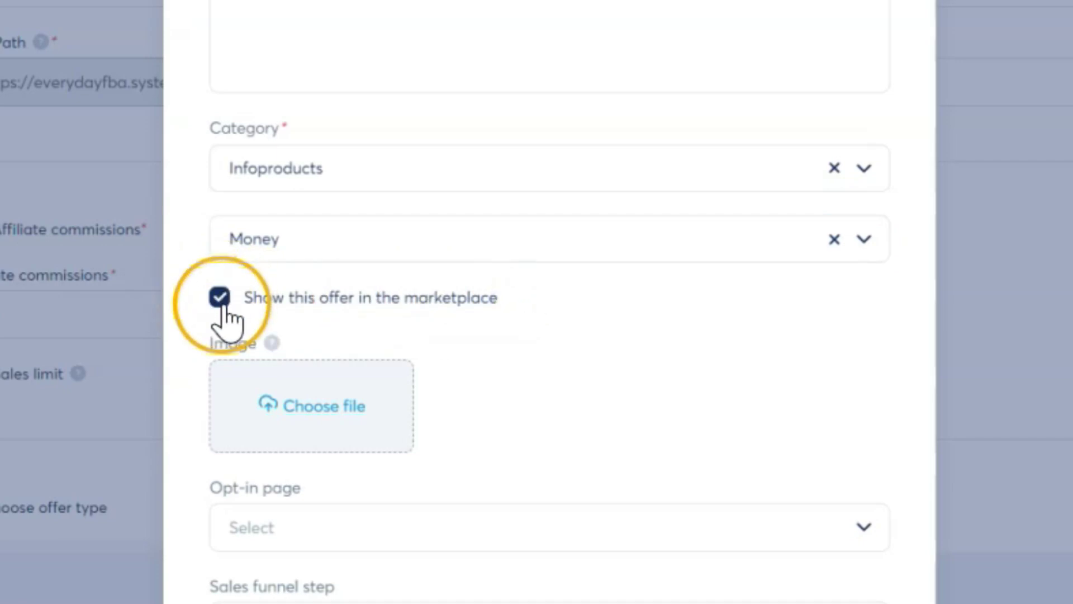
{"action": "scroll", "coordinate": [454, 303], "scroll_direction": "down", "scroll_amount": 2}
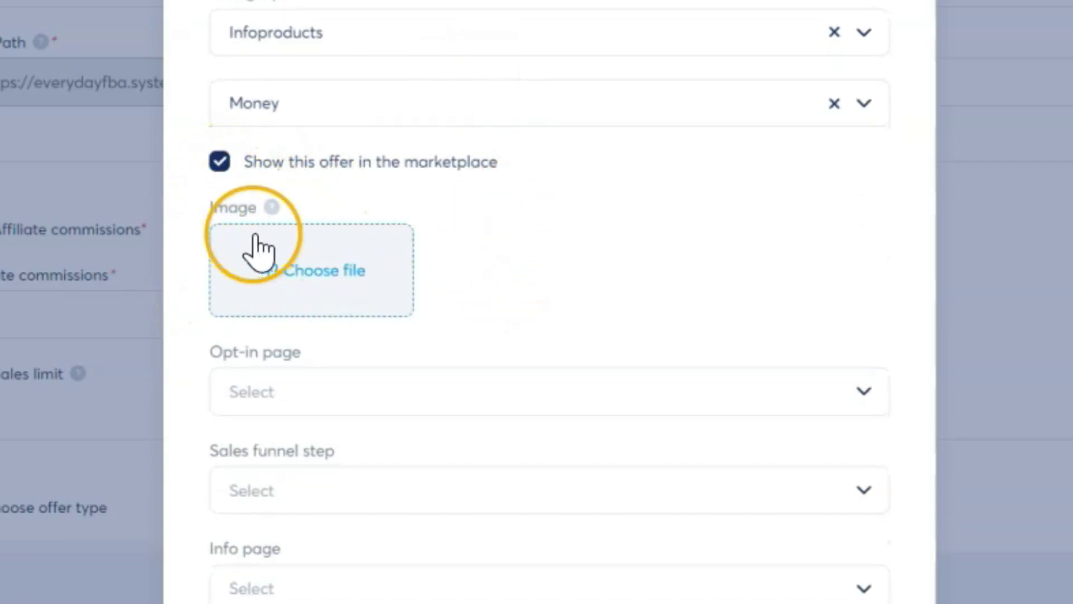
{"action": "left_click", "coordinate": [327, 274]}
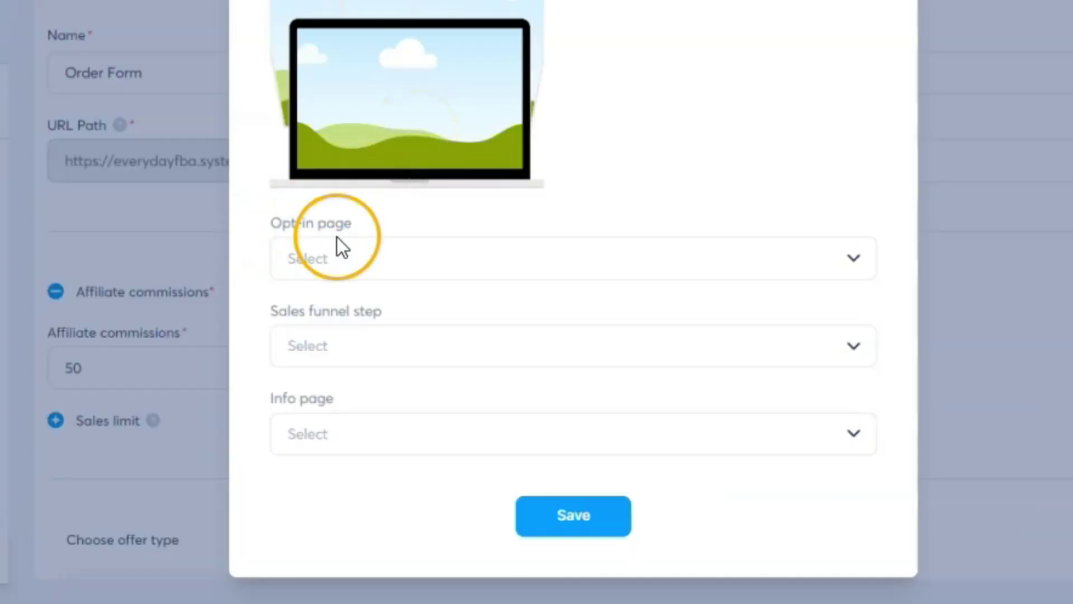
Step: Set the offer's opt-in page to Optin and its sales funnel step to Order Form, and save the marketplace offer
{"action": "left_click", "coordinate": [388, 257]}
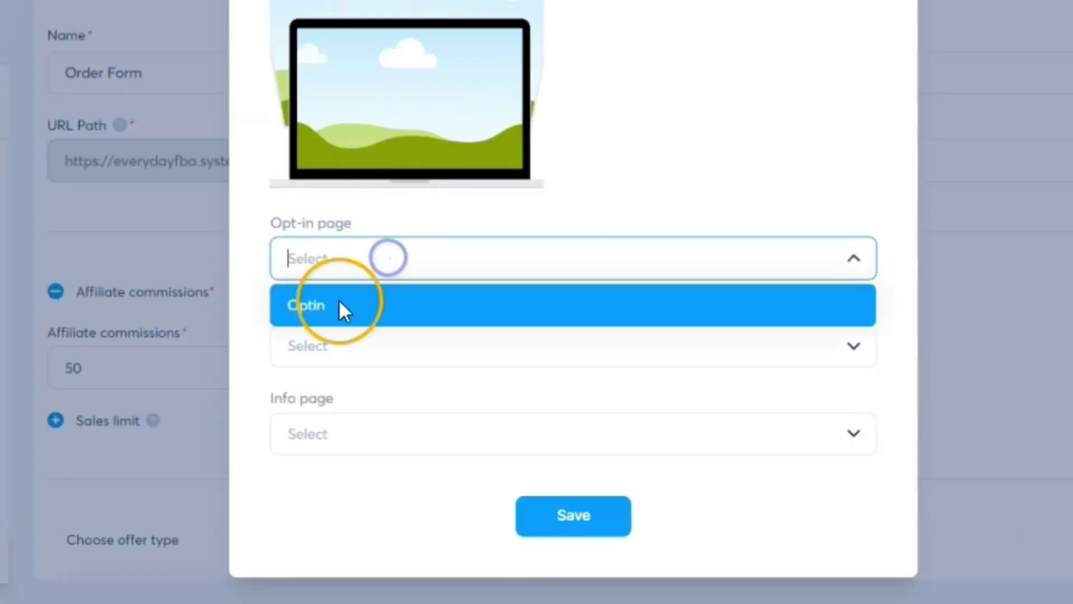
{"action": "left_click", "coordinate": [286, 308]}
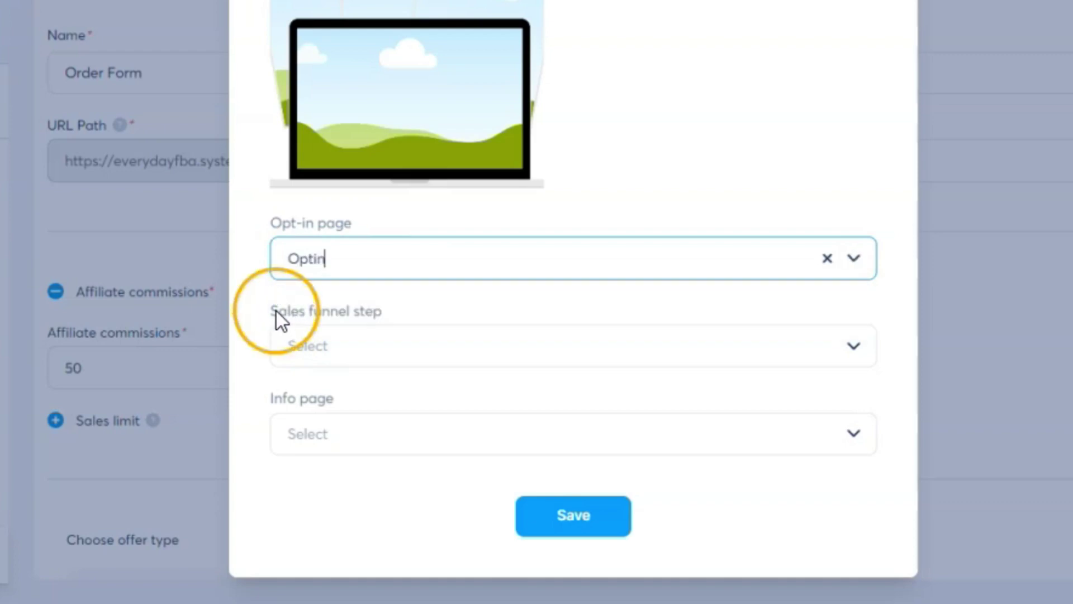
{"action": "left_click", "coordinate": [370, 351]}
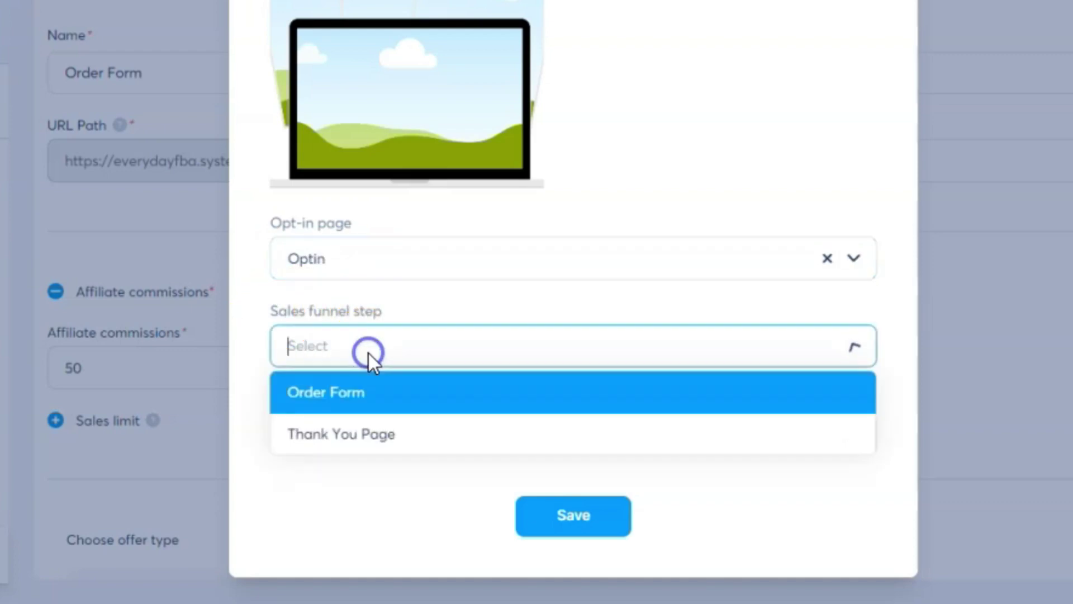
{"action": "left_click", "coordinate": [314, 394]}
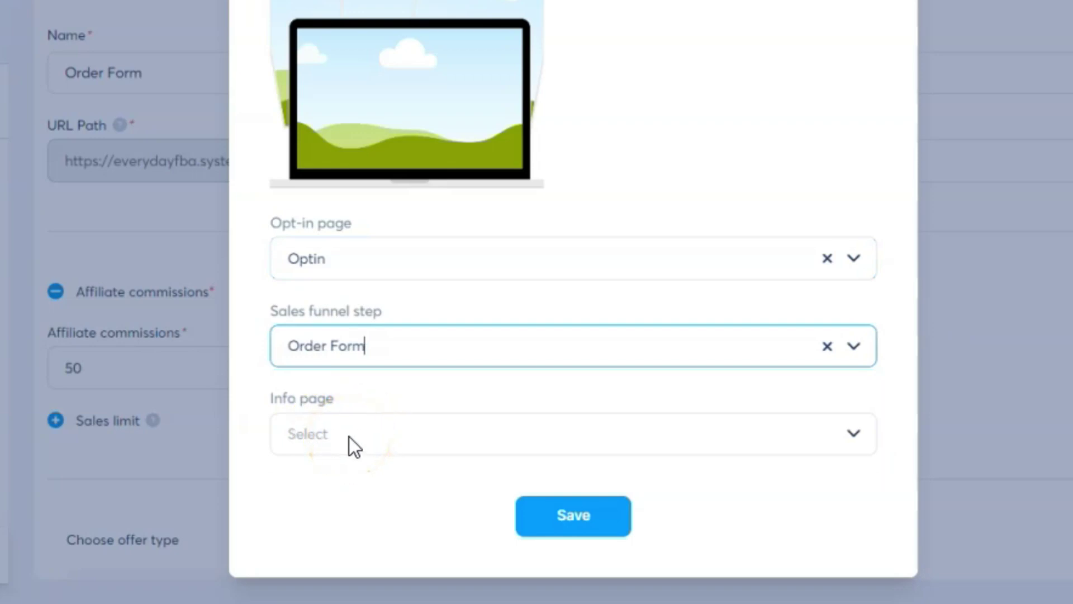
{"action": "left_click", "coordinate": [319, 243]}
{"action": "left_click", "coordinate": [320, 358]}
{"action": "left_click", "coordinate": [596, 519]}
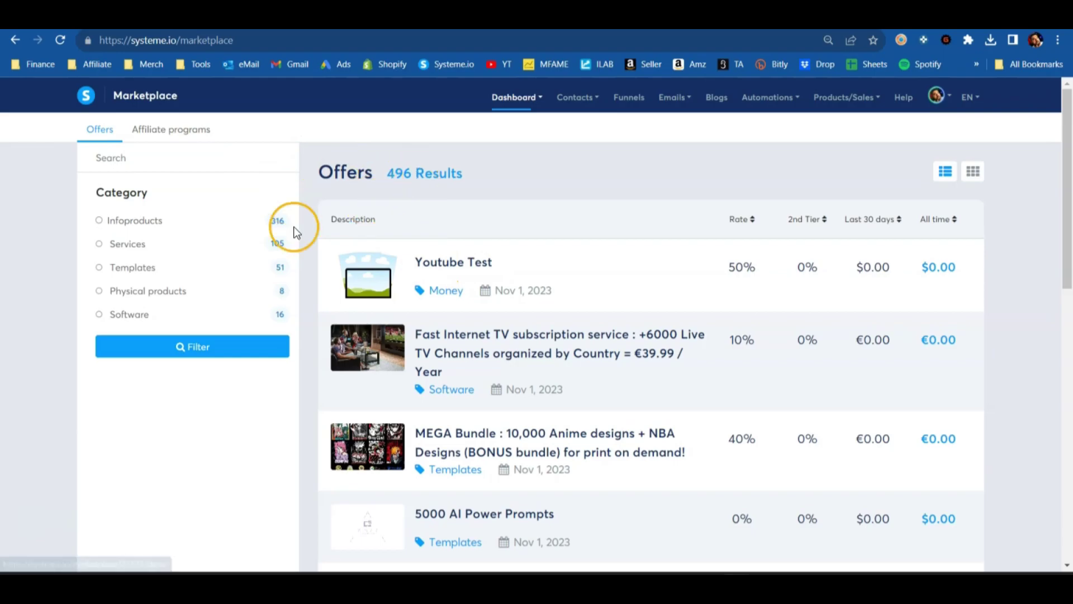
Step: Open the Youtube Test offer in the marketplace and check its commission rate and promotion links
{"action": "left_click", "coordinate": [466, 271]}
{"action": "left_click_drag", "start_coordinate": [420, 299], "coordinate": [480, 297]}
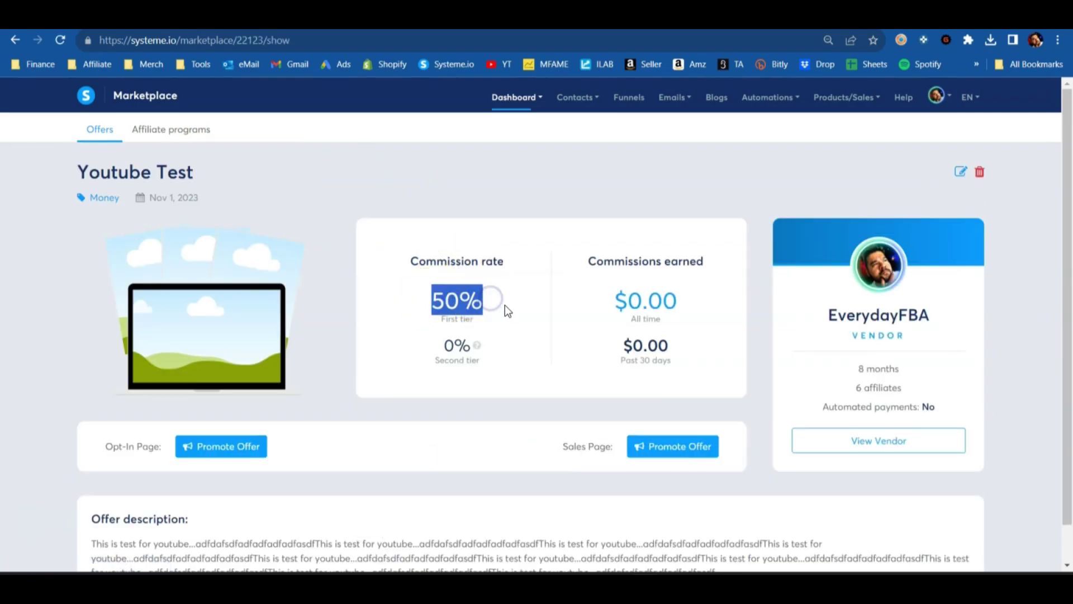
{"action": "left_click", "coordinate": [381, 313]}
{"action": "scroll", "coordinate": [382, 313], "scroll_direction": "down", "scroll_amount": 1}
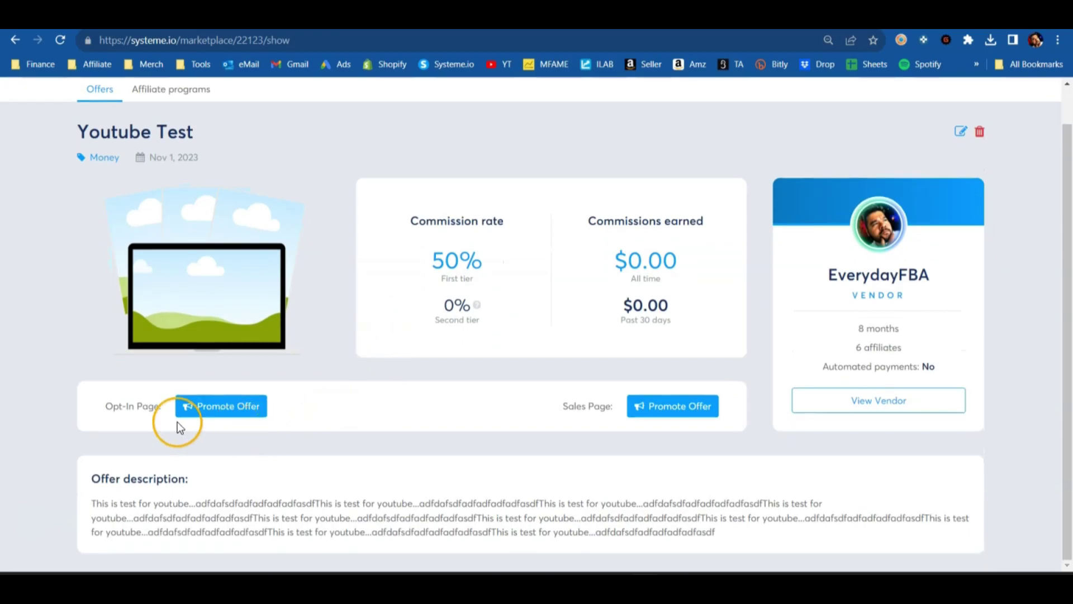
Step: Preview the opt-in page and sales page that affiliates promote for the Youtube Test offer, and return from them
{"action": "left_click", "coordinate": [211, 411]}
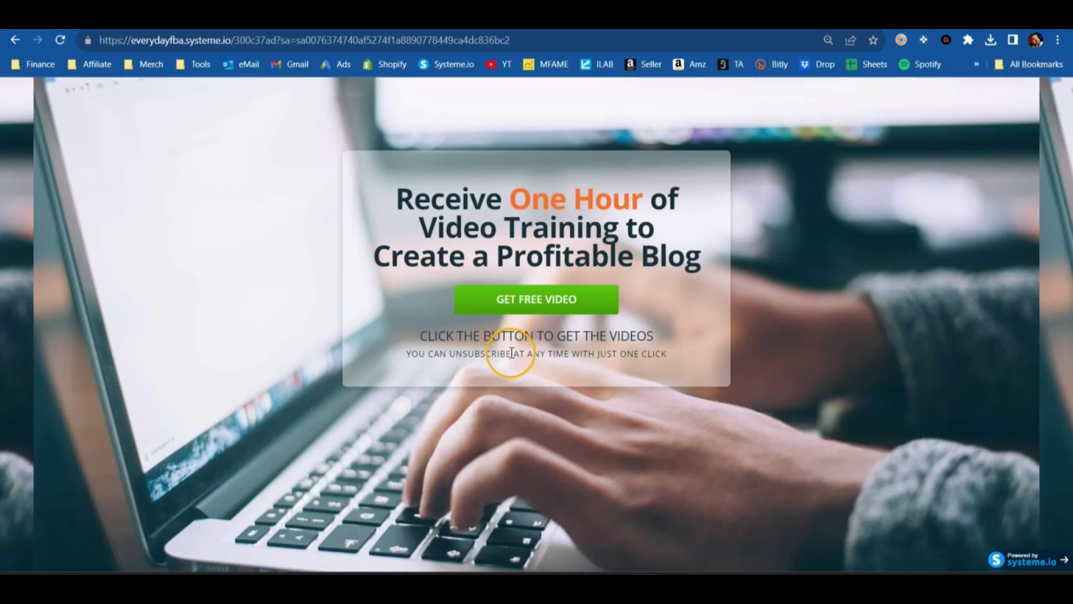
{"action": "left_click", "coordinate": [18, 39]}
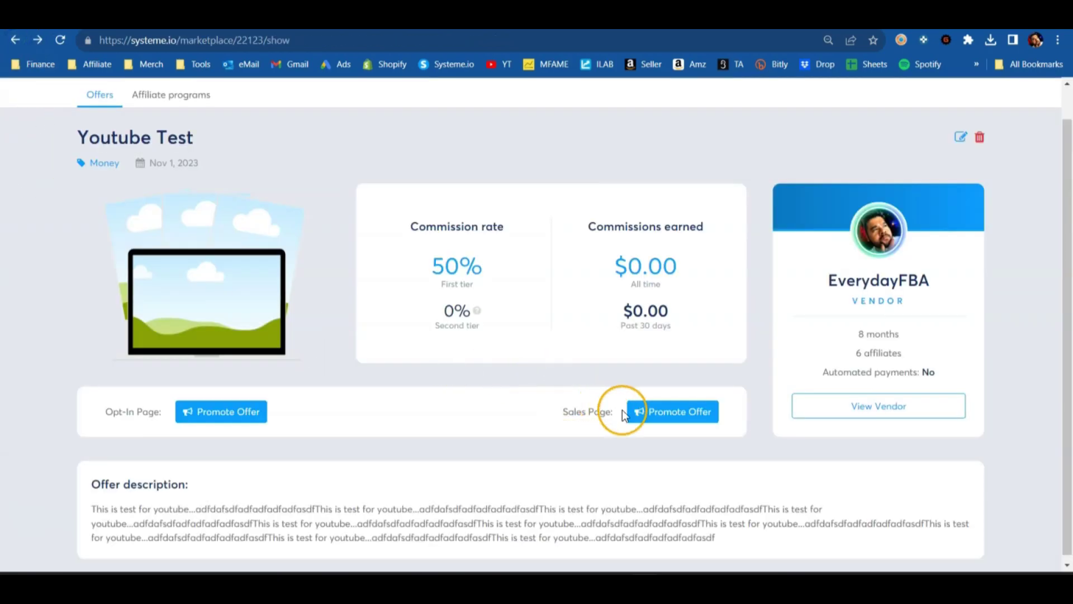
{"action": "left_click", "coordinate": [664, 415]}
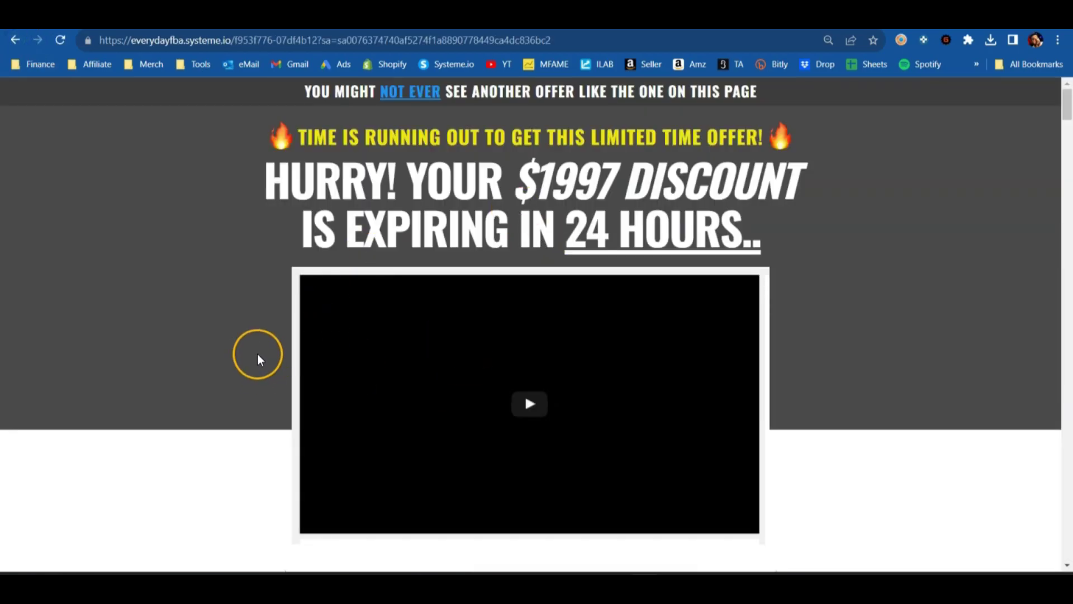
{"action": "left_click", "coordinate": [16, 40]}
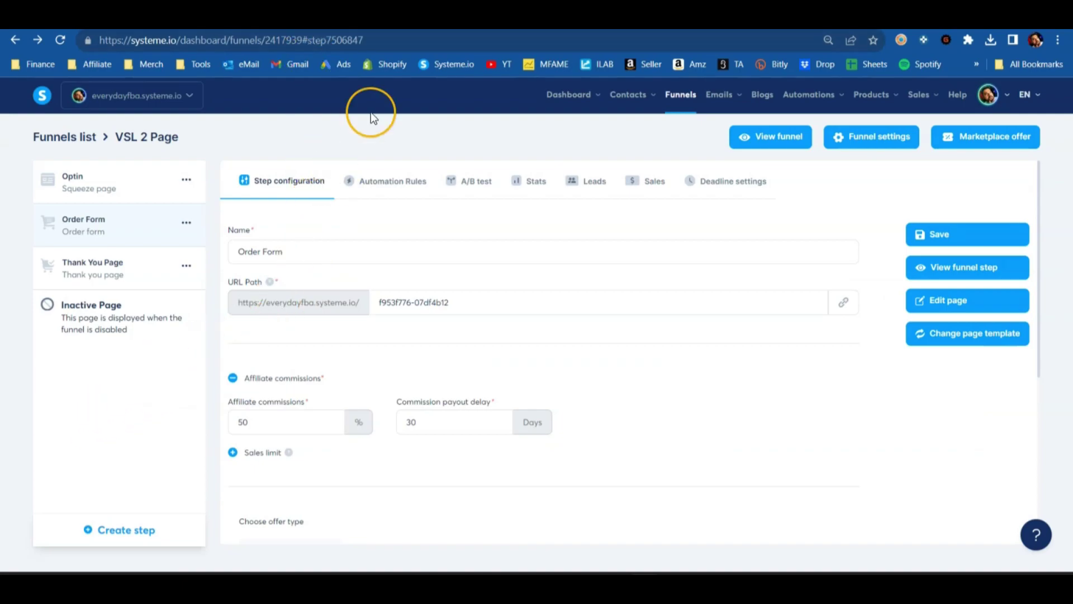
Step: Create a squeeze page step named "Affiliate optin" in the VSL 2 Page funnel
{"action": "left_click", "coordinate": [132, 531]}
{"action": "left_click", "coordinate": [368, 313]}
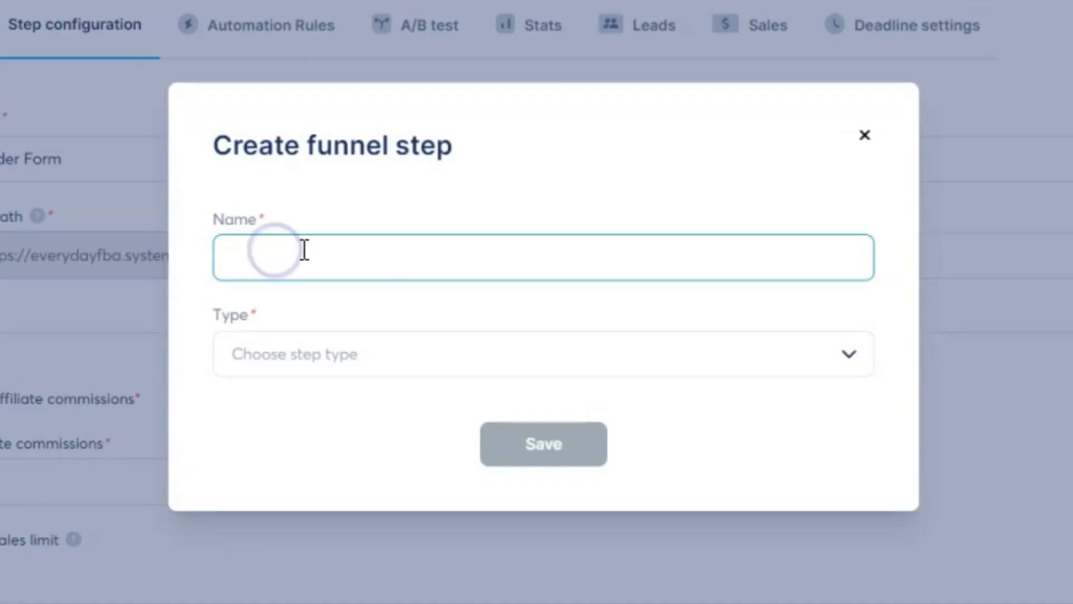
{"action": "type", "text": "Affiliate optin"}
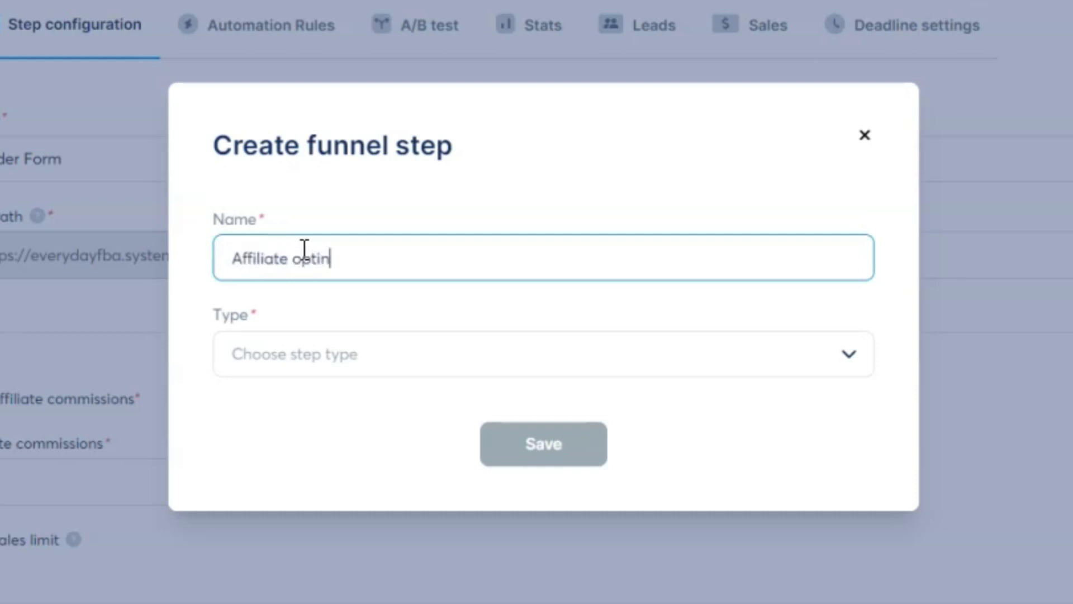
{"action": "left_click", "coordinate": [298, 355]}
{"action": "left_click", "coordinate": [313, 433]}
{"action": "left_click", "coordinate": [506, 444]}
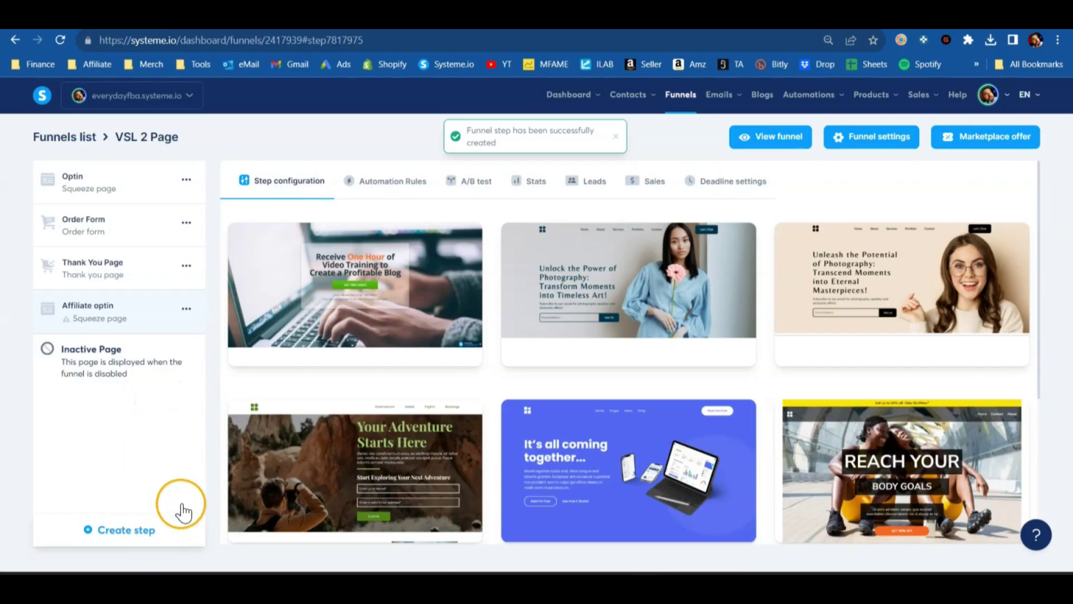
Step: Apply the "Build your business with our product" template to the Affiliate optin step
{"action": "scroll", "coordinate": [688, 282], "scroll_direction": "down", "scroll_amount": 4}
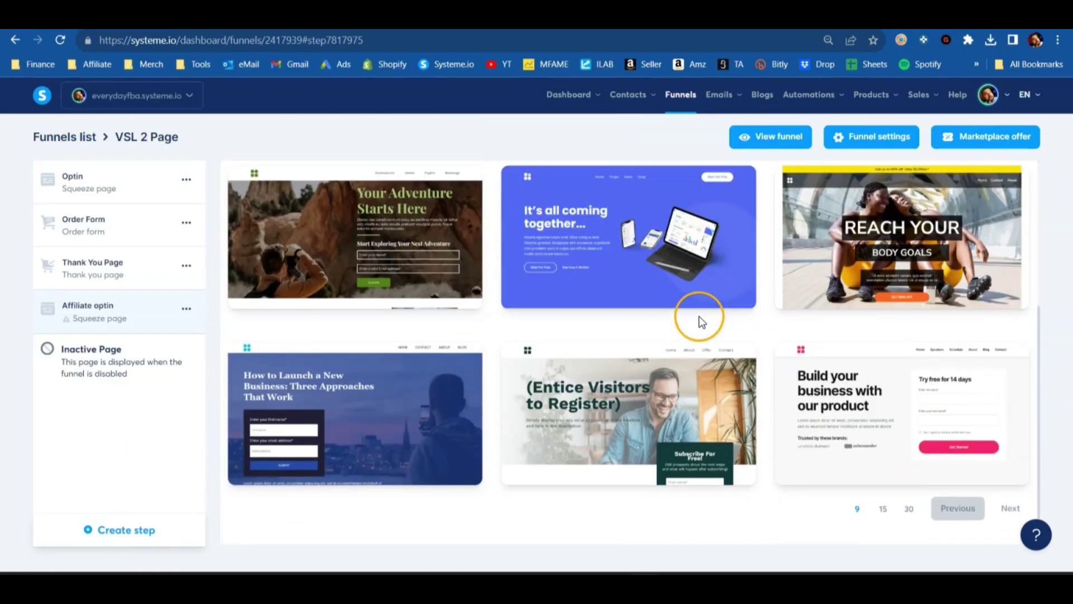
{"action": "mouse_move", "coordinate": [855, 416]}
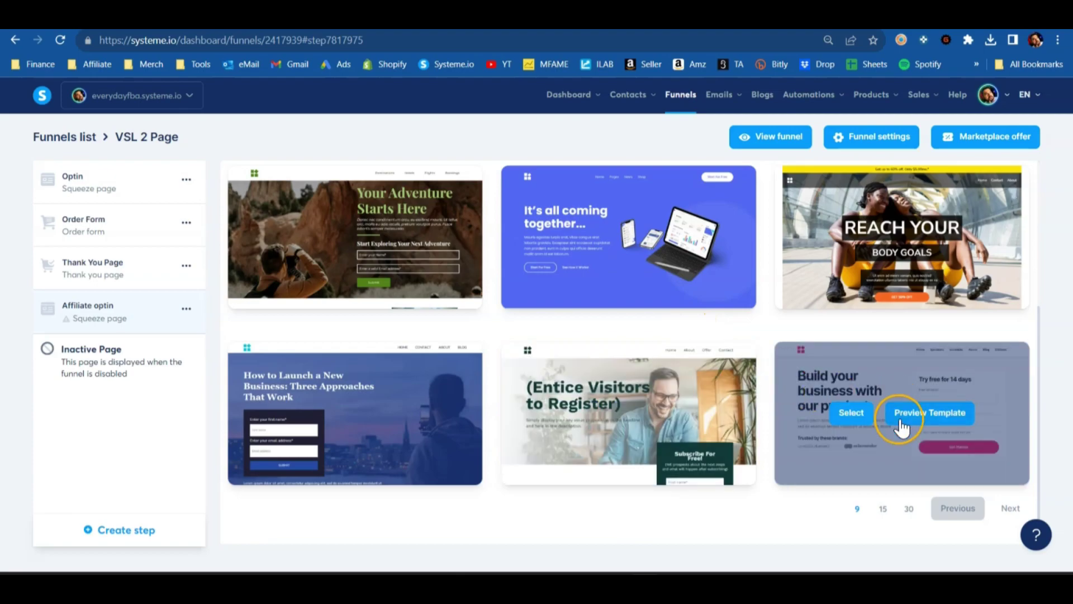
{"action": "left_click", "coordinate": [855, 414]}
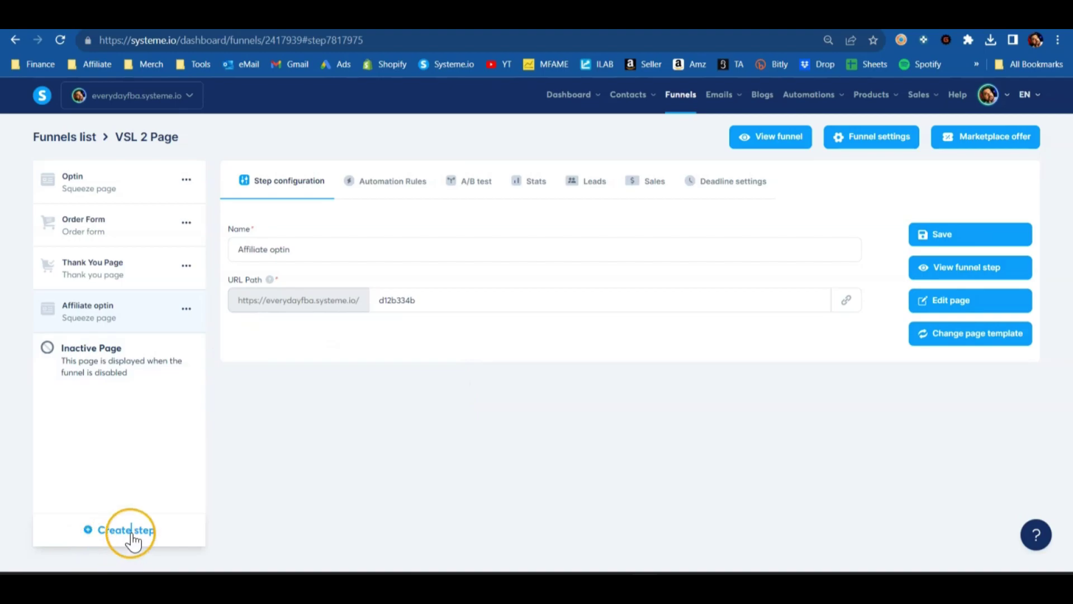
Step: Create an opt-in thank you page step named "Affiliate Thank You" using the "Thank you for registering!" template
{"action": "left_click", "coordinate": [132, 531]}
{"action": "left_click", "coordinate": [420, 309]}
{"action": "type", "text": "Affiliate Thank You"}
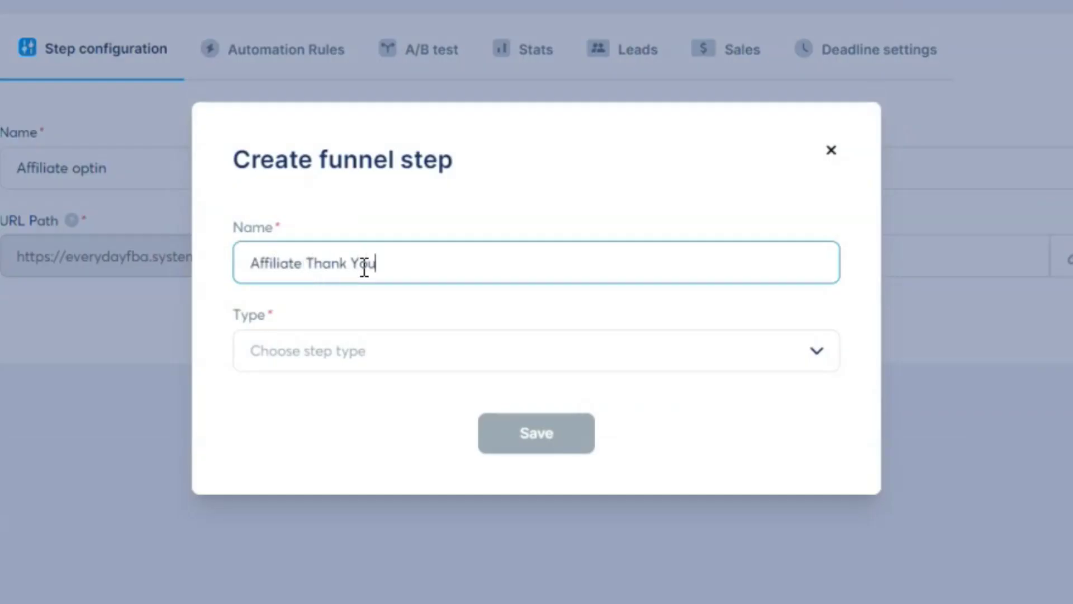
{"action": "left_click", "coordinate": [373, 359]}
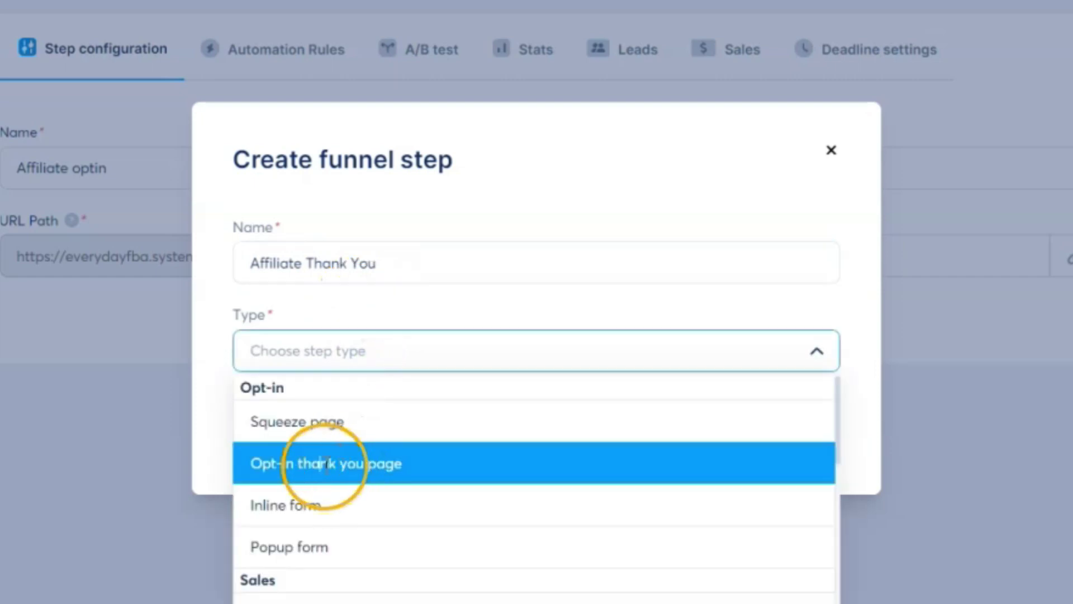
{"action": "left_click", "coordinate": [330, 461]}
{"action": "left_click", "coordinate": [551, 427]}
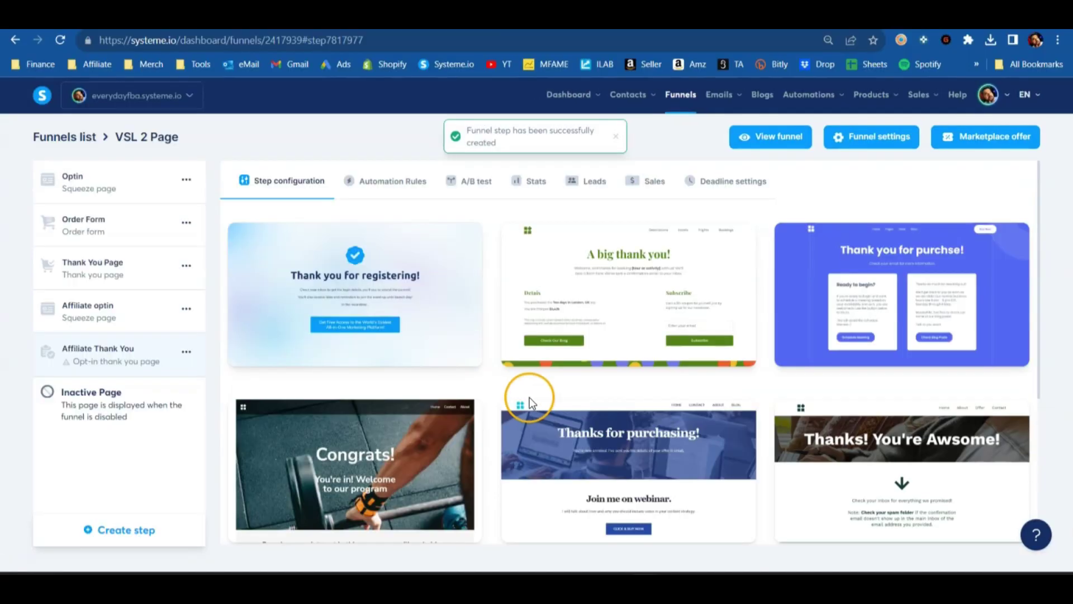
{"action": "mouse_move", "coordinate": [384, 307]}
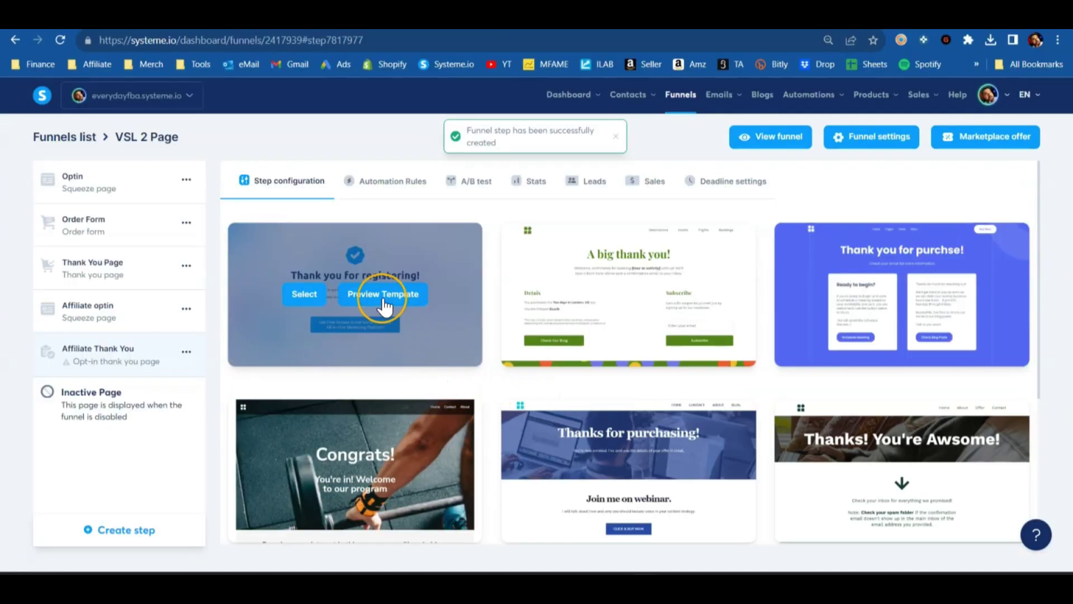
{"action": "left_click", "coordinate": [302, 296]}
Step: Look at the Affiliate optin page in the page editor, exit, and try the Get Started button on its live page
{"action": "left_click", "coordinate": [148, 311]}
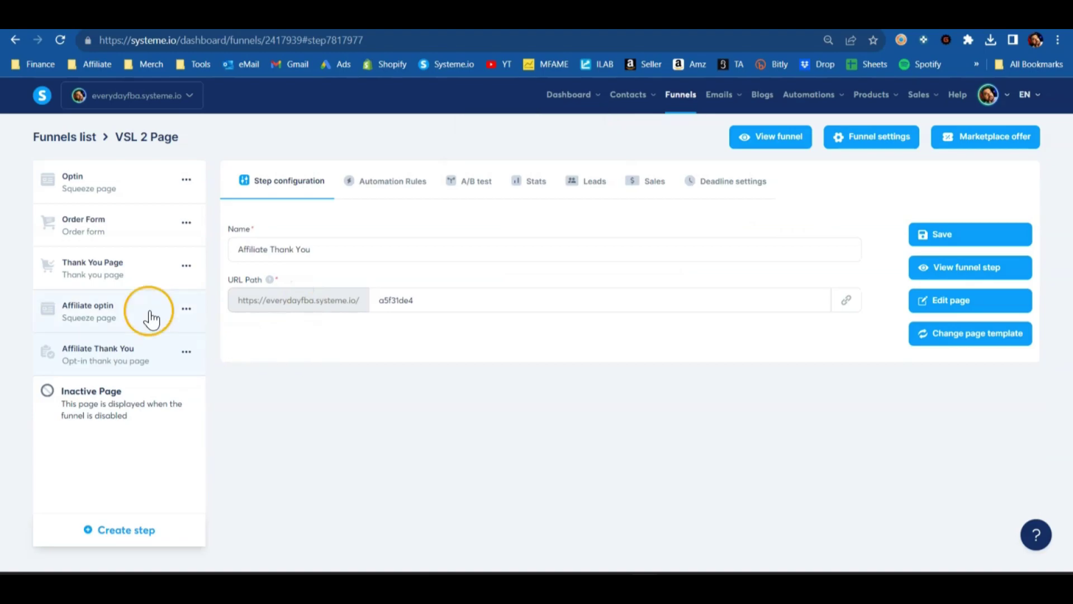
{"action": "left_click", "coordinate": [987, 307]}
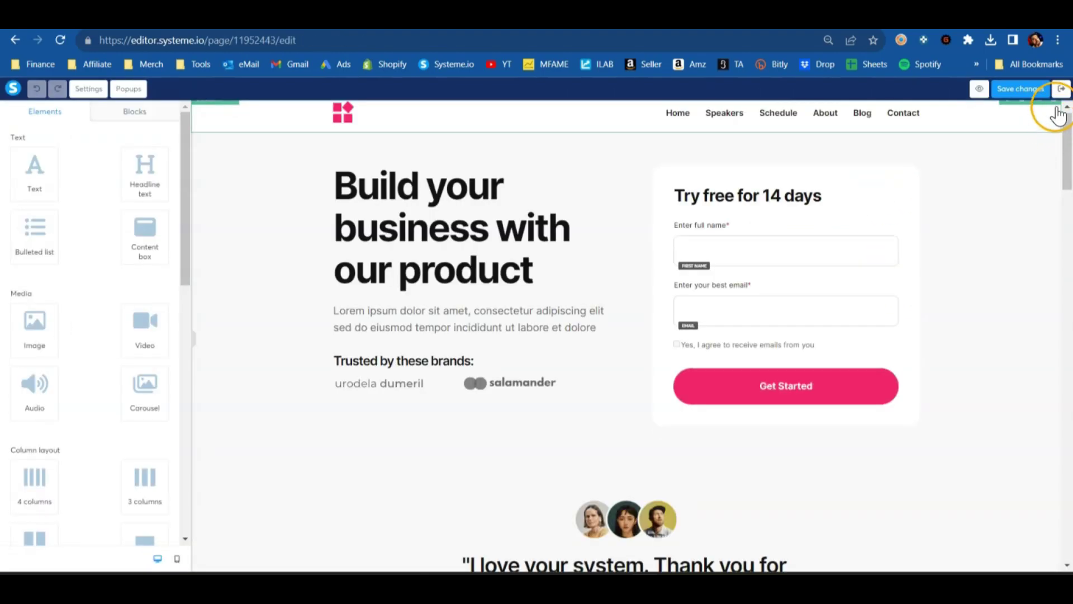
{"action": "left_click", "coordinate": [1060, 89]}
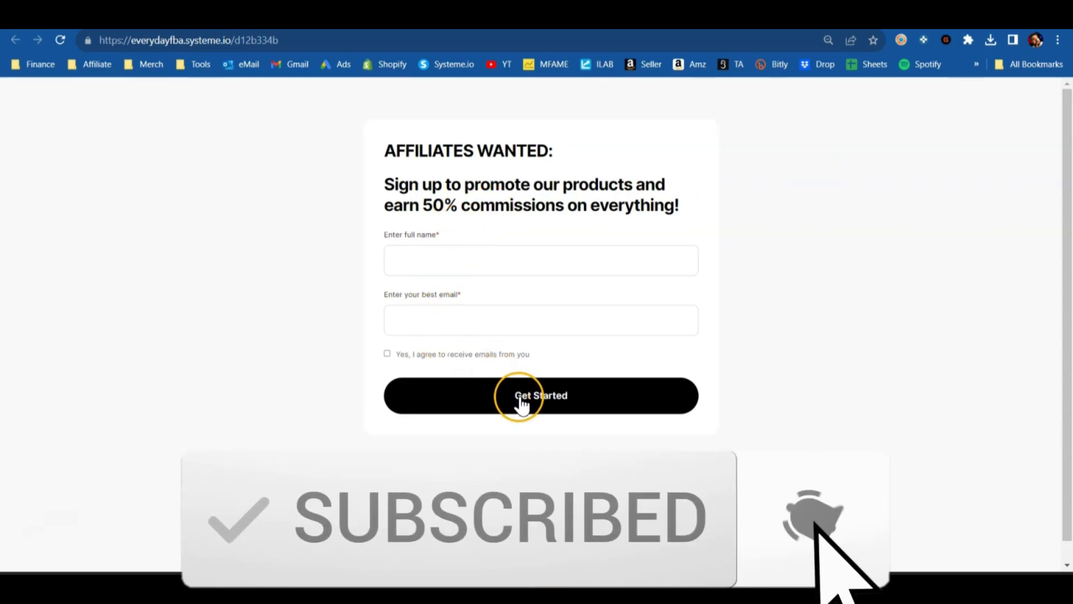
{"action": "left_click", "coordinate": [528, 402]}
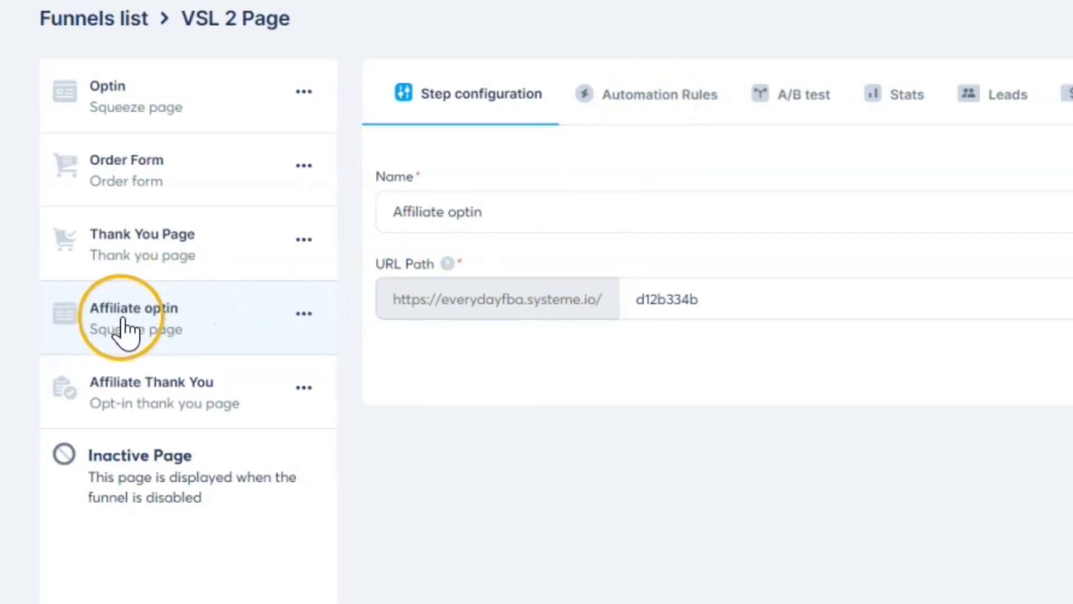
Step: Add an automation rule to the Affiliate optin step with the "Funnel step form subscribed" trigger
{"action": "left_click", "coordinate": [632, 106]}
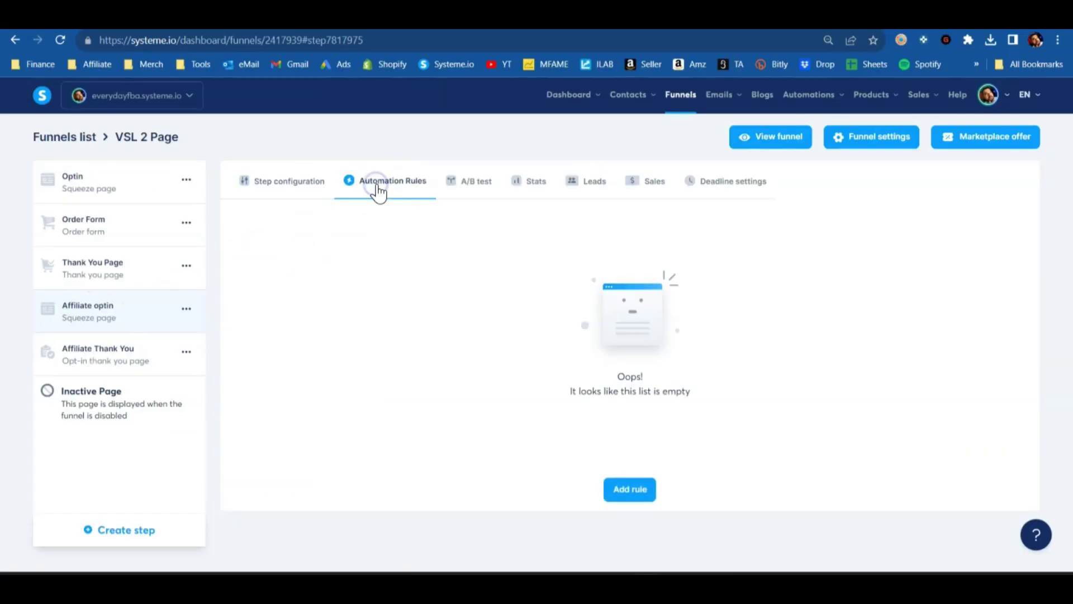
{"action": "left_click", "coordinate": [620, 489]}
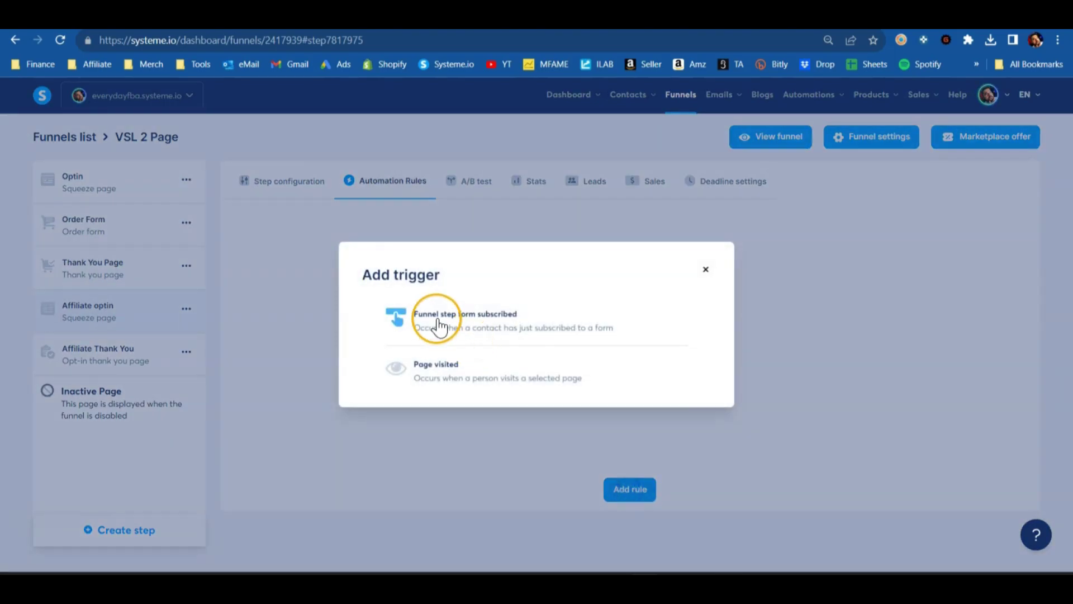
{"action": "left_click", "coordinate": [469, 321]}
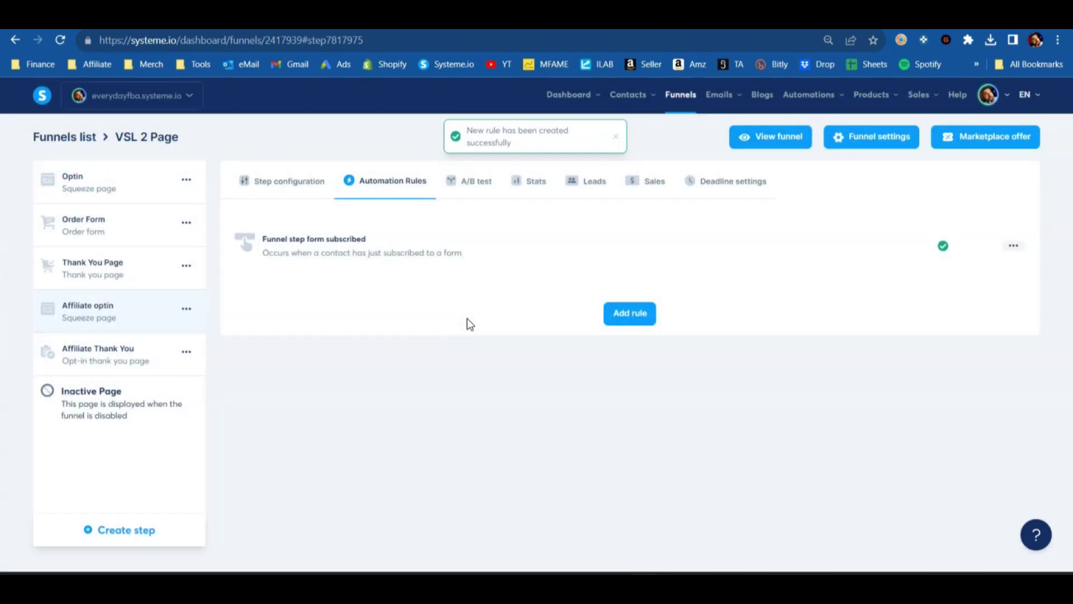
Step: Open the new form-subscribed rule for editing and add a "Send email" action to it
{"action": "left_click", "coordinate": [1013, 246]}
{"action": "left_click", "coordinate": [938, 256]}
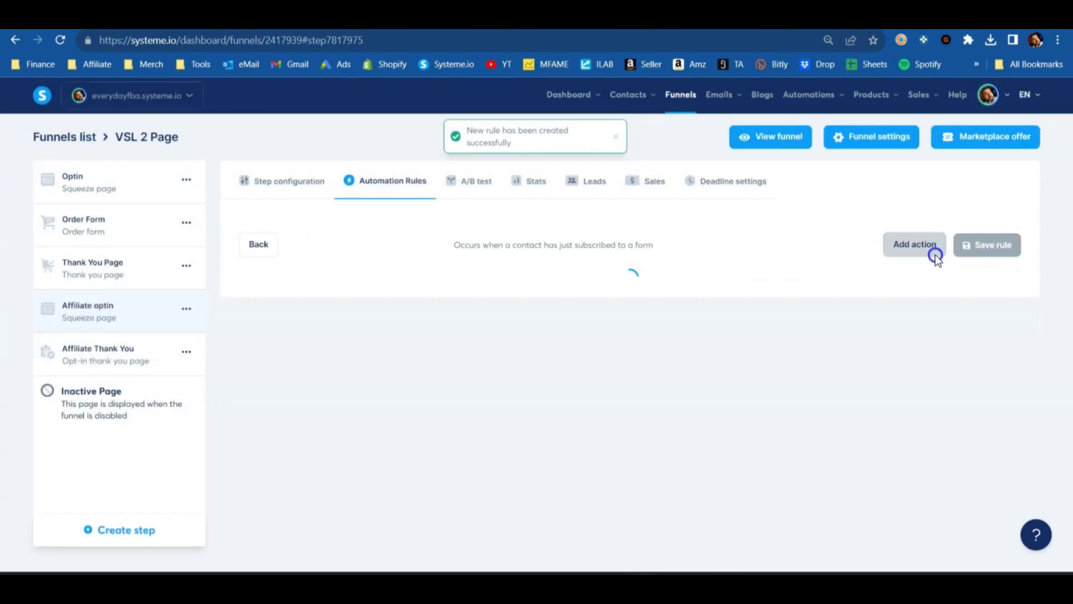
{"action": "left_click", "coordinate": [896, 252]}
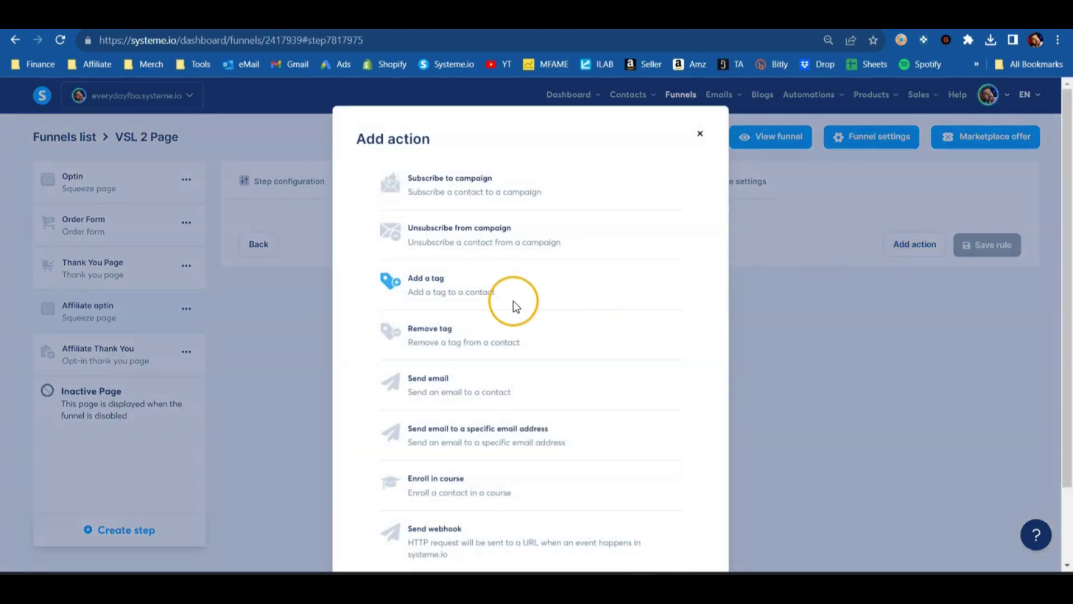
{"action": "left_click", "coordinate": [438, 394]}
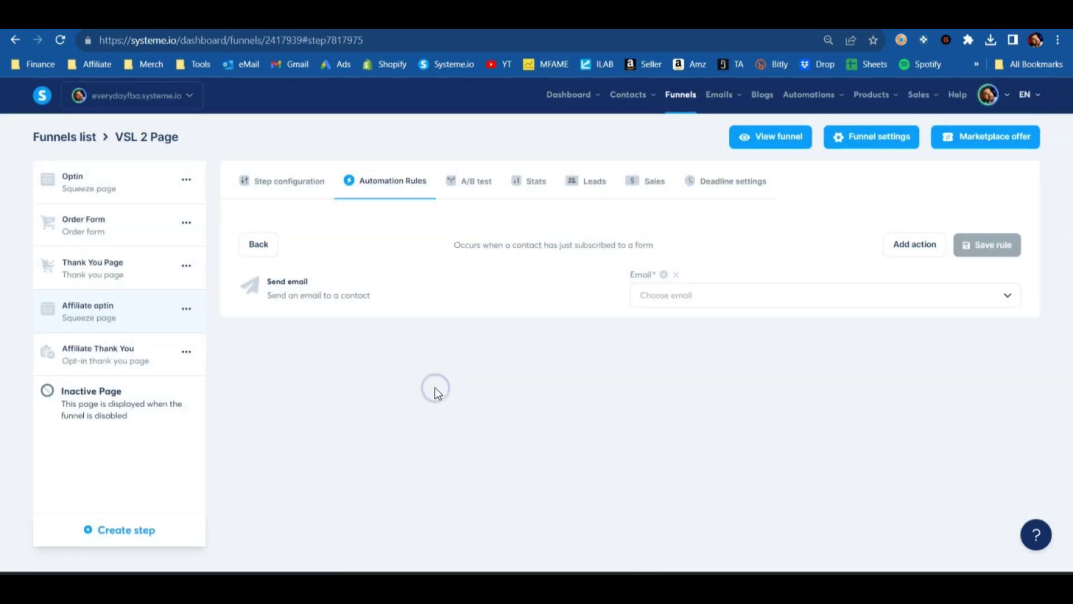
Step: Create an email titled "Welcome To The Affiliate Program!" with the body "Thanks for joining! Here are your affiliate links to promote and earn 50% commissions:"
{"action": "left_click", "coordinate": [663, 274]}
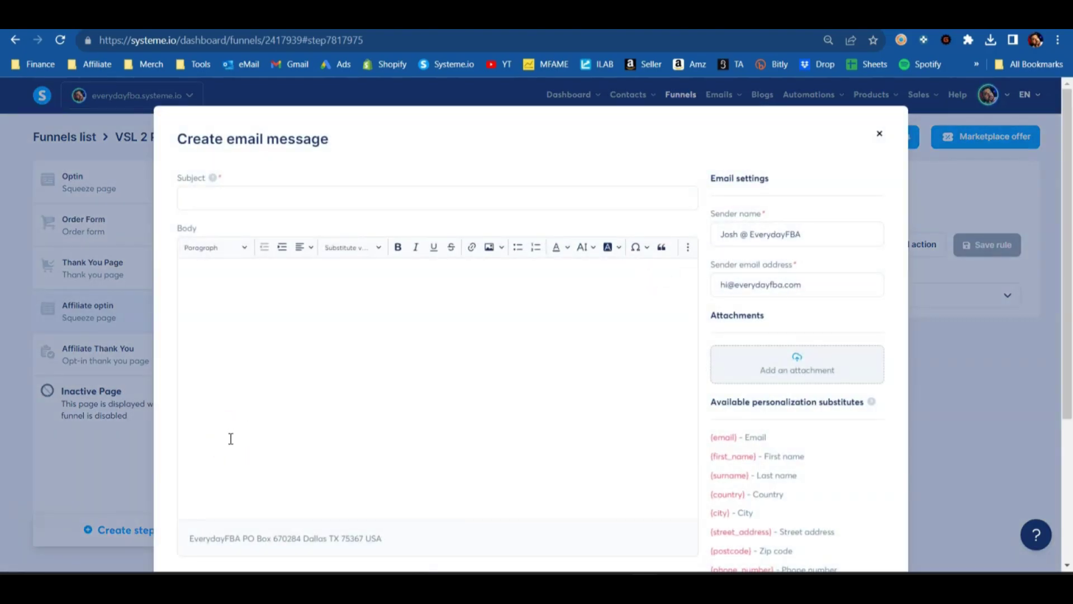
{"action": "left_click", "coordinate": [231, 438]}
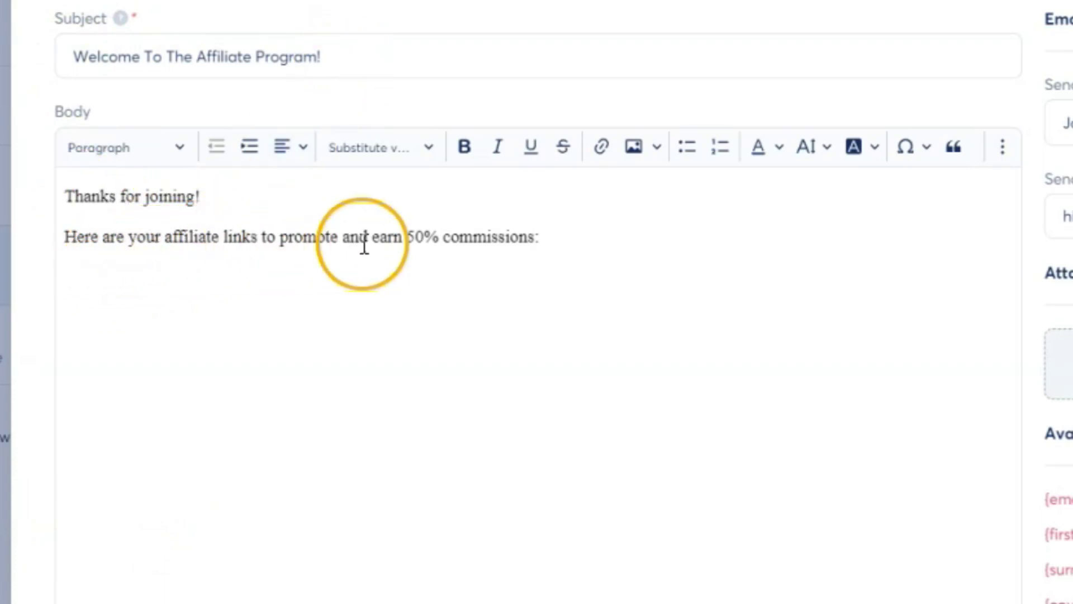
{"action": "left_click", "coordinate": [576, 237]}
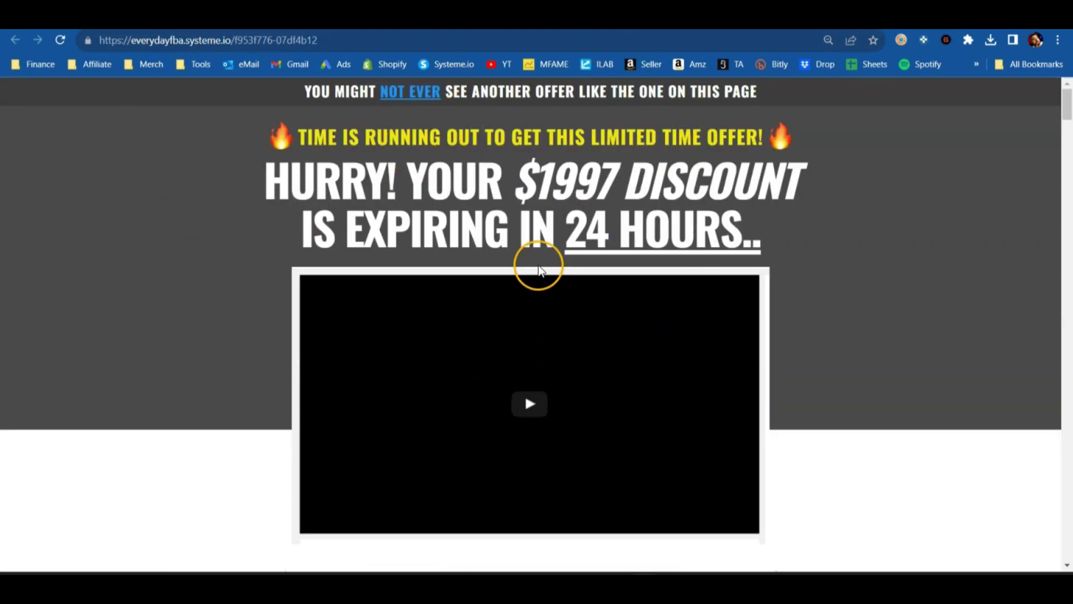
Step: Copy the Order Form step's URL and paste it below the commissions sentence in the email body
{"action": "scroll", "coordinate": [377, 210], "scroll_direction": "down", "scroll_amount": 3}
{"action": "scroll", "coordinate": [377, 211], "scroll_direction": "down", "scroll_amount": 10}
{"action": "scroll", "coordinate": [575, 240], "scroll_direction": "up", "scroll_amount": 14}
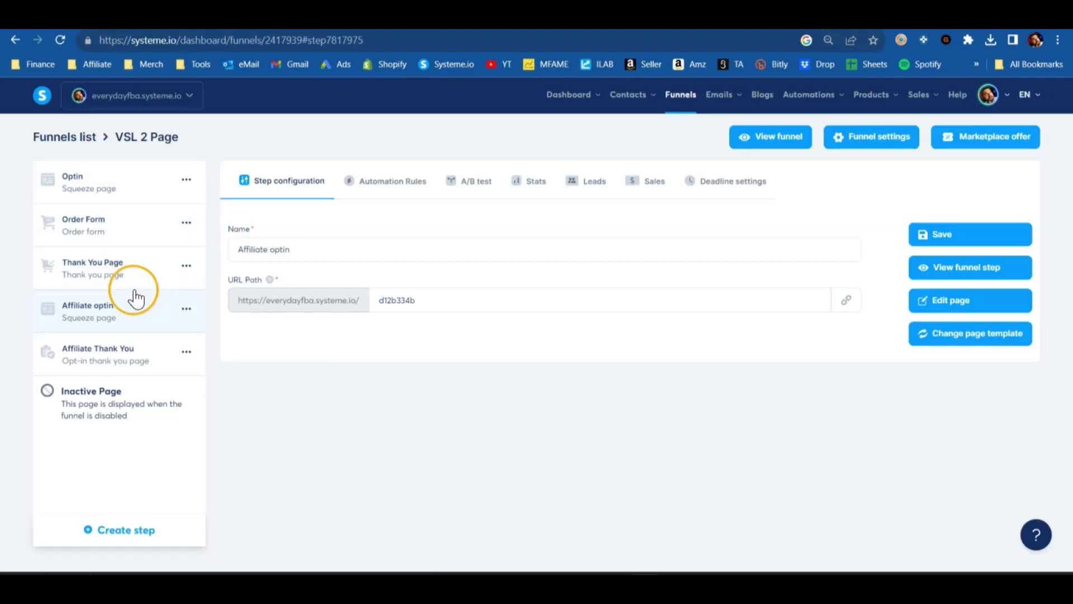
{"action": "left_click", "coordinate": [96, 239]}
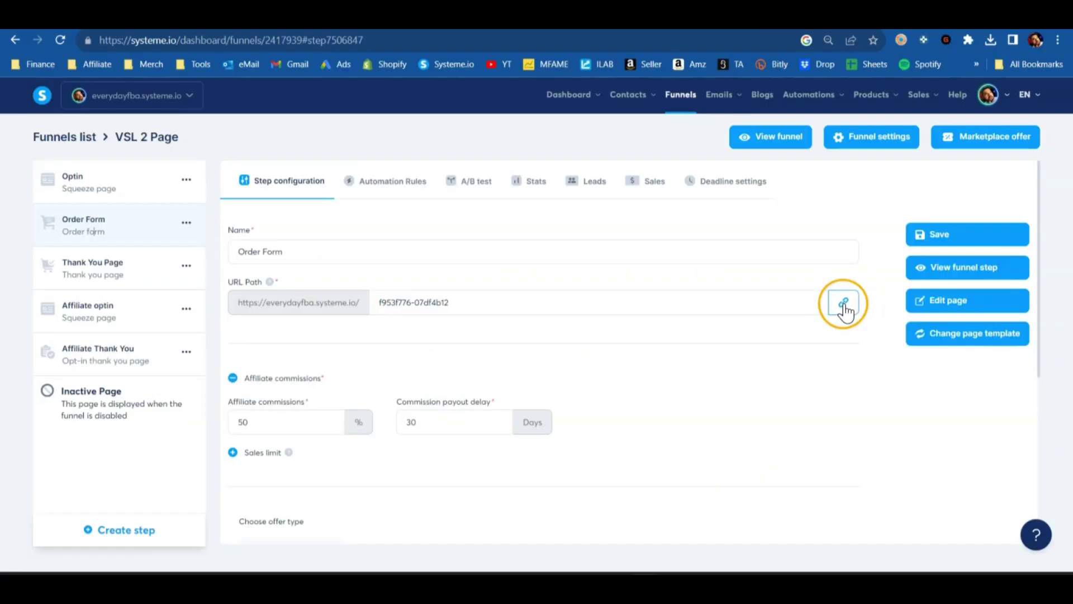
{"action": "left_click", "coordinate": [843, 304]}
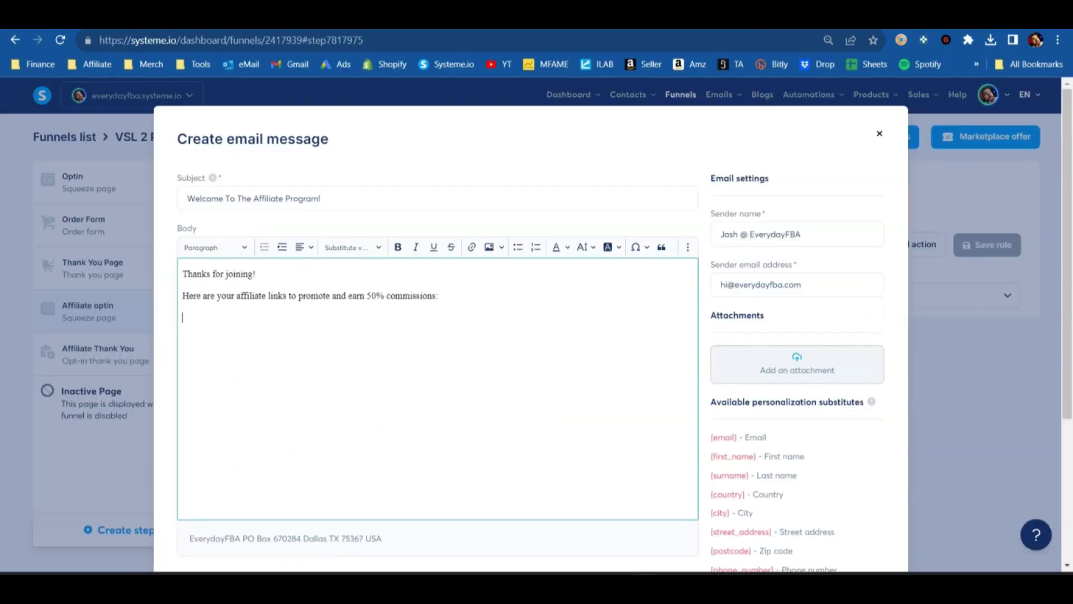
{"action": "right_click", "coordinate": [185, 323]}
{"action": "left_click", "coordinate": [180, 321]}
{"action": "right_click", "coordinate": [183, 320]}
{"action": "left_click", "coordinate": [231, 203]}
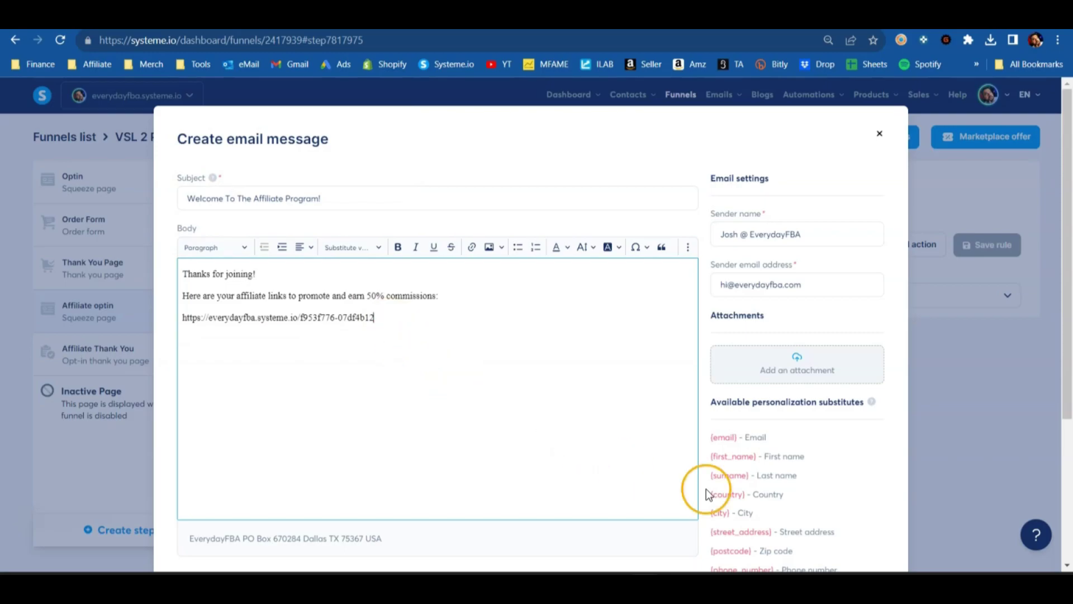
Step: Append ?sa= and the {affiliate_id} substitute from the personalization list to the order form URL in the email
{"action": "scroll", "coordinate": [750, 475], "scroll_direction": "down", "scroll_amount": 3}
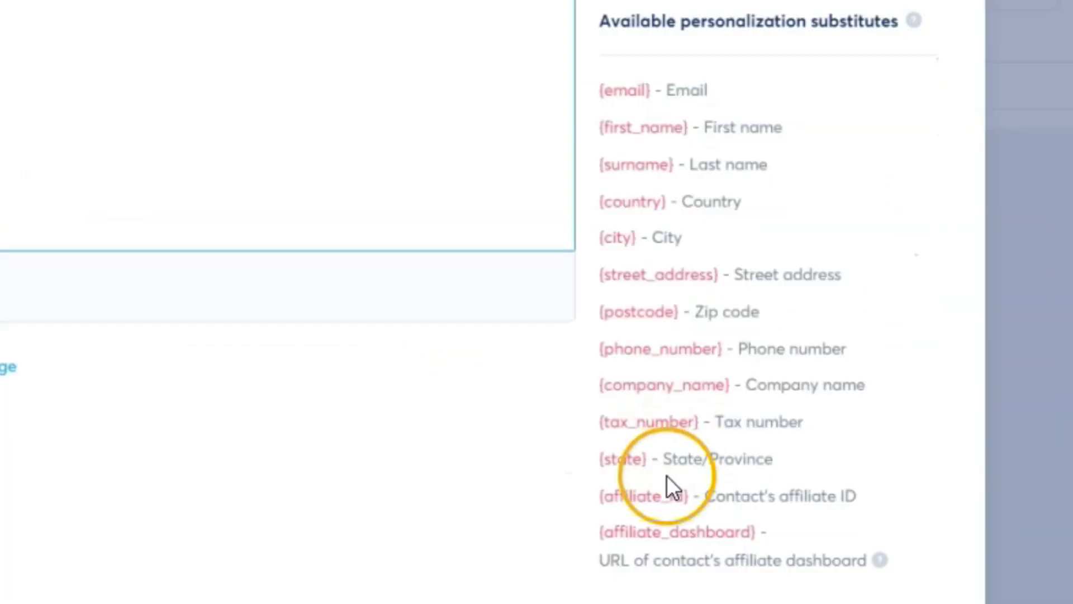
{"action": "left_click", "coordinate": [710, 508]}
{"action": "left_click_drag", "start_coordinate": [598, 503], "coordinate": [688, 501]}
{"action": "right_click", "coordinate": [647, 495]}
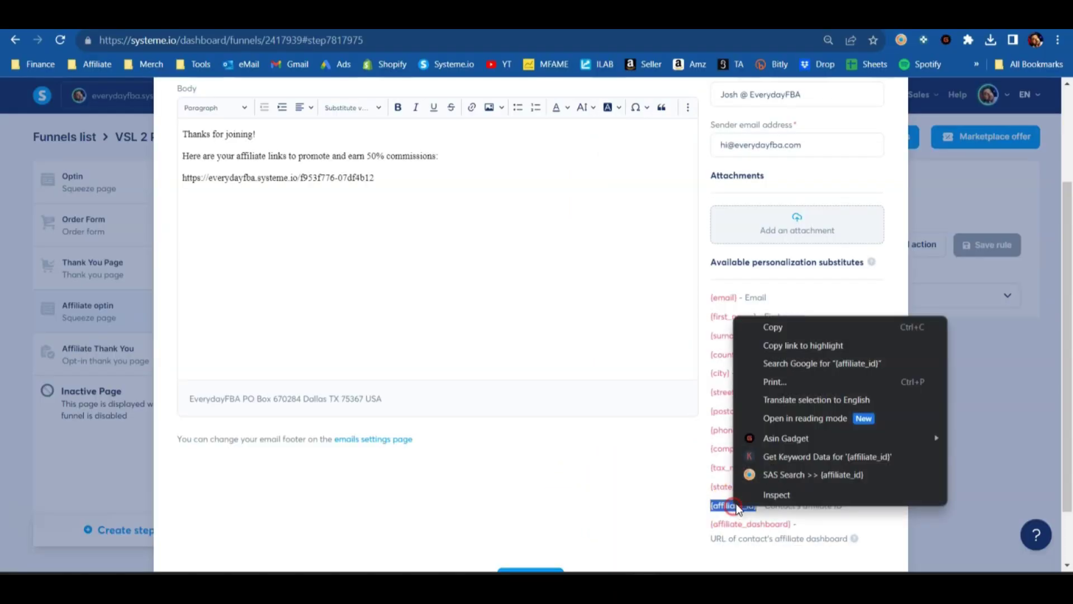
{"action": "left_click", "coordinate": [772, 331]}
{"action": "left_click", "coordinate": [391, 178]}
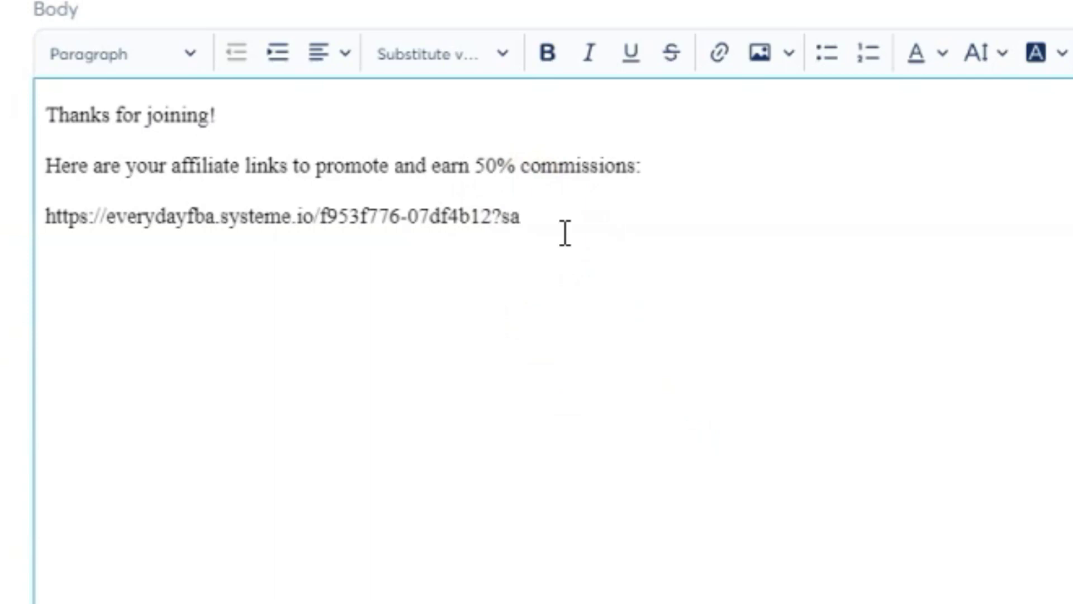
{"action": "type", "text": "?sa="}
{"action": "right_click", "coordinate": [588, 216]}
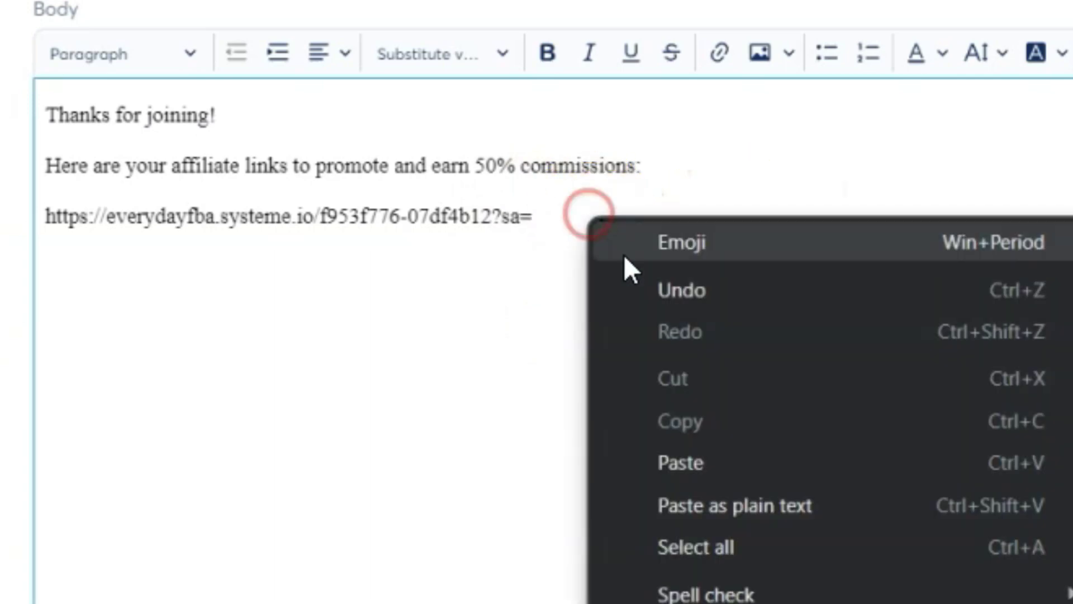
{"action": "left_click", "coordinate": [696, 460]}
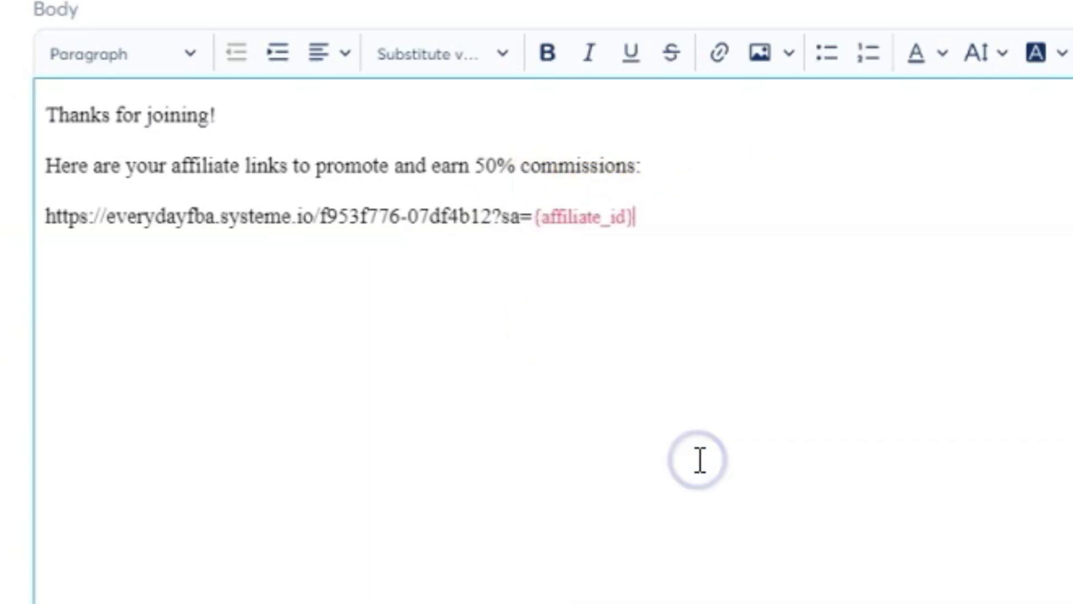
Step: Turn the full affiliate URL in the email body into a hyperlink and start a new line below it
{"action": "left_click", "coordinate": [611, 304]}
{"action": "left_click_drag", "start_coordinate": [45, 218], "coordinate": [649, 227]}
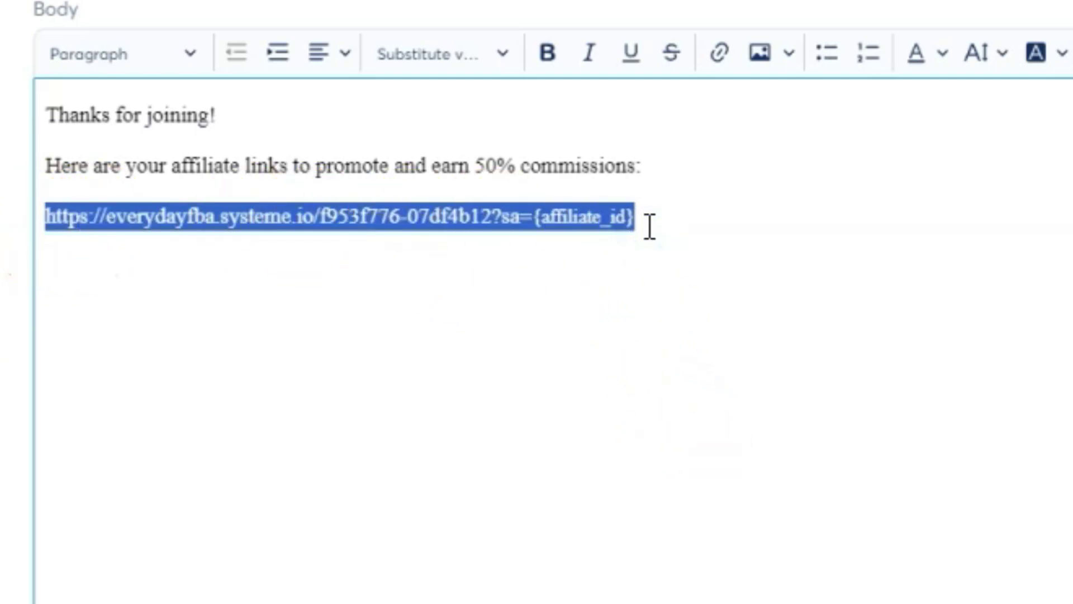
{"action": "left_click", "coordinate": [651, 225]}
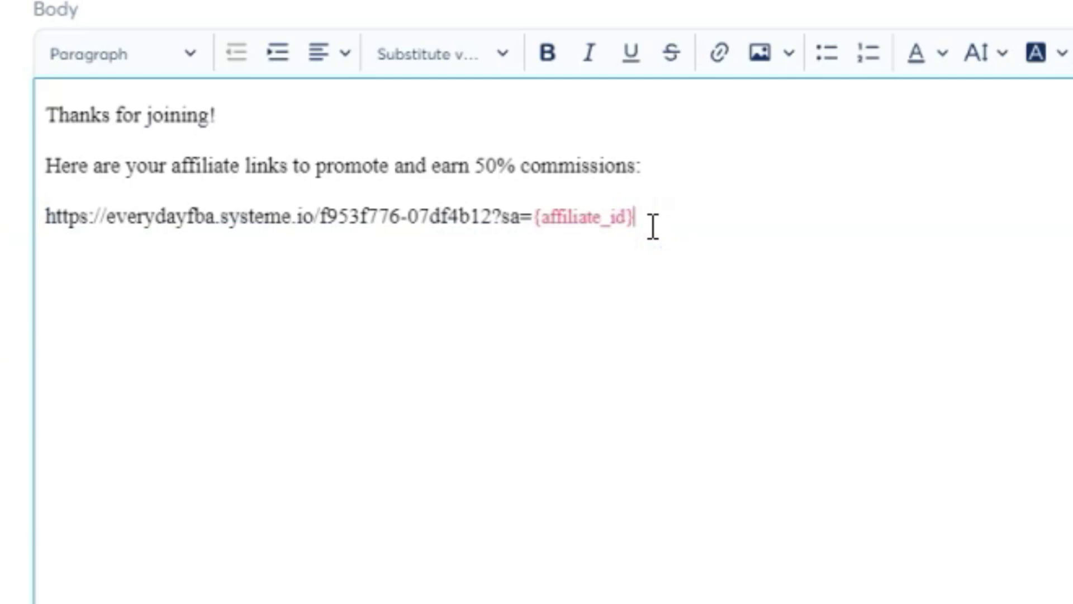
{"action": "left_click", "coordinate": [652, 227]}
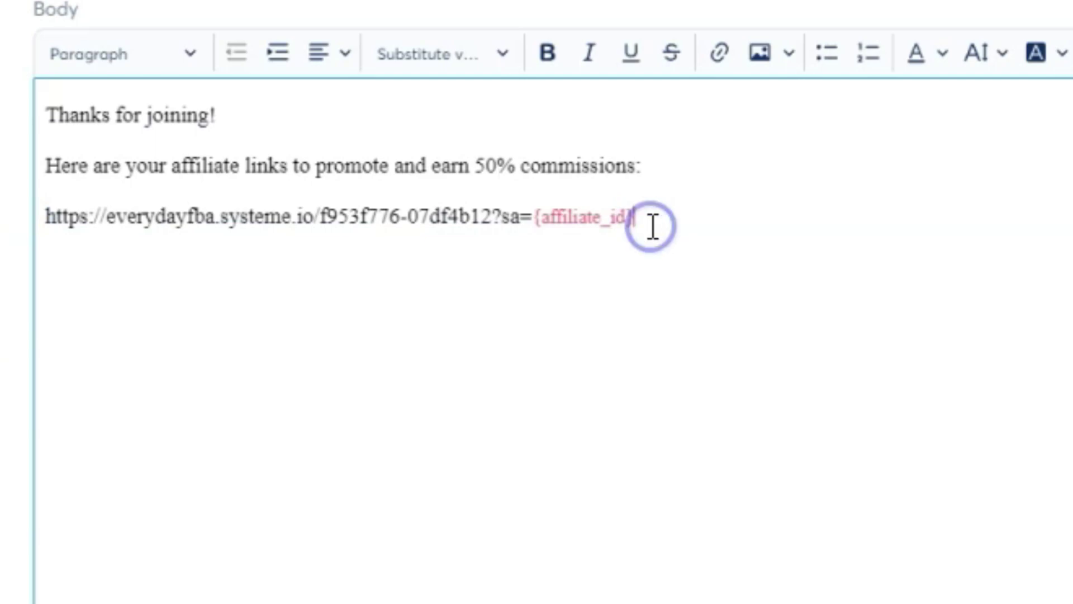
{"action": "scroll", "coordinate": [61, 569], "scroll_direction": "up", "scroll_amount": 1}
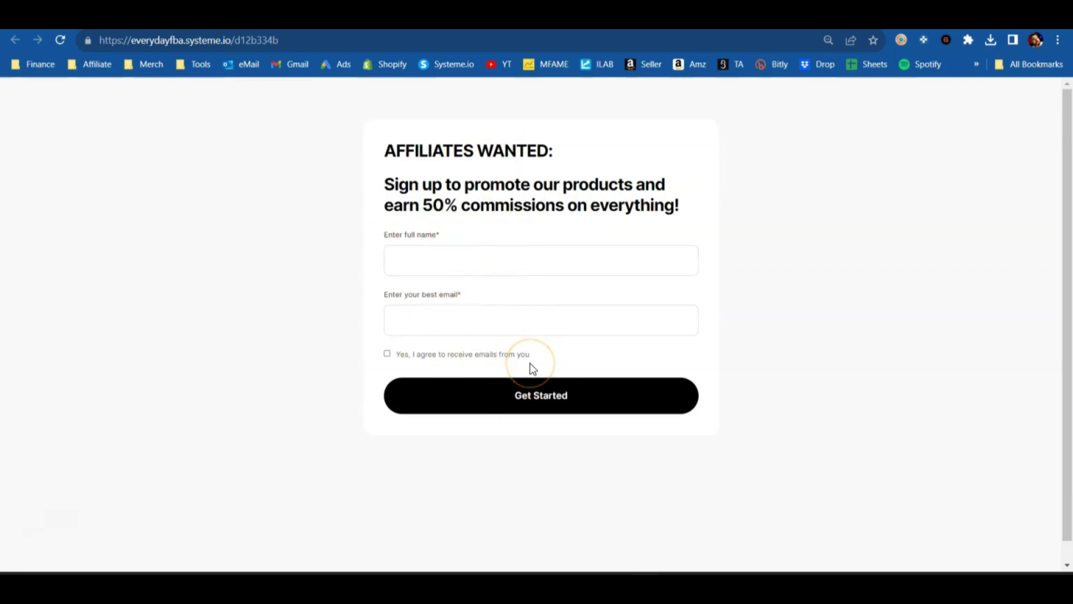
{"action": "left_click", "coordinate": [371, 285]}
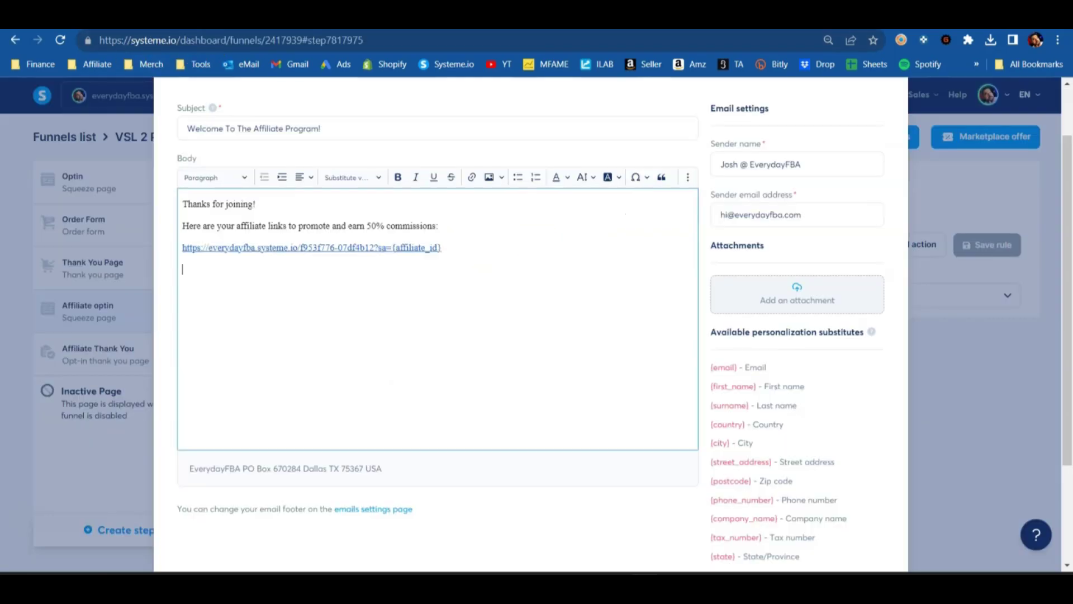
Step: Check the hyperlinked affiliate URL in the email body and save the email message
{"action": "left_click", "coordinate": [405, 218]}
{"action": "left_click_drag", "start_coordinate": [447, 247], "coordinate": [155, 252]}
{"action": "left_click", "coordinate": [233, 253]}
{"action": "left_click", "coordinate": [450, 247]}
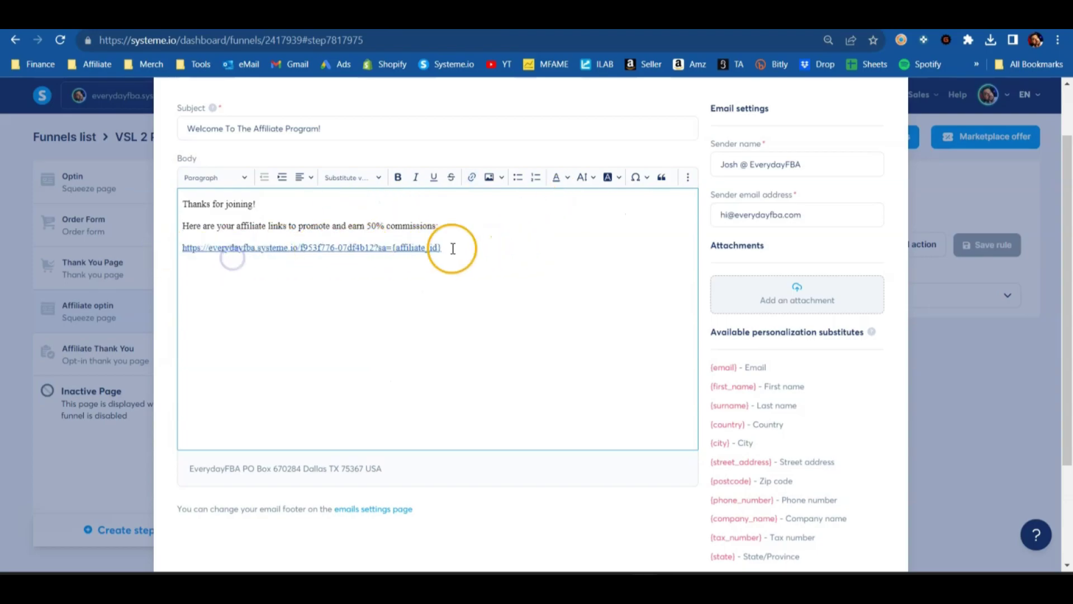
{"action": "left_click", "coordinate": [315, 249]}
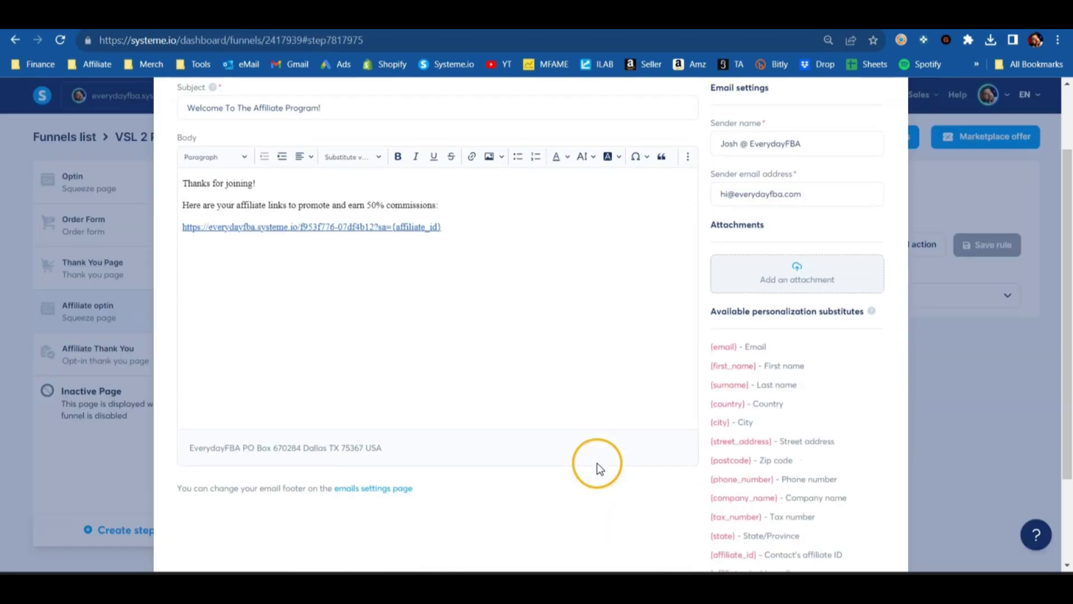
{"action": "scroll", "coordinate": [596, 463], "scroll_direction": "down", "scroll_amount": 3}
{"action": "left_click", "coordinate": [531, 504]}
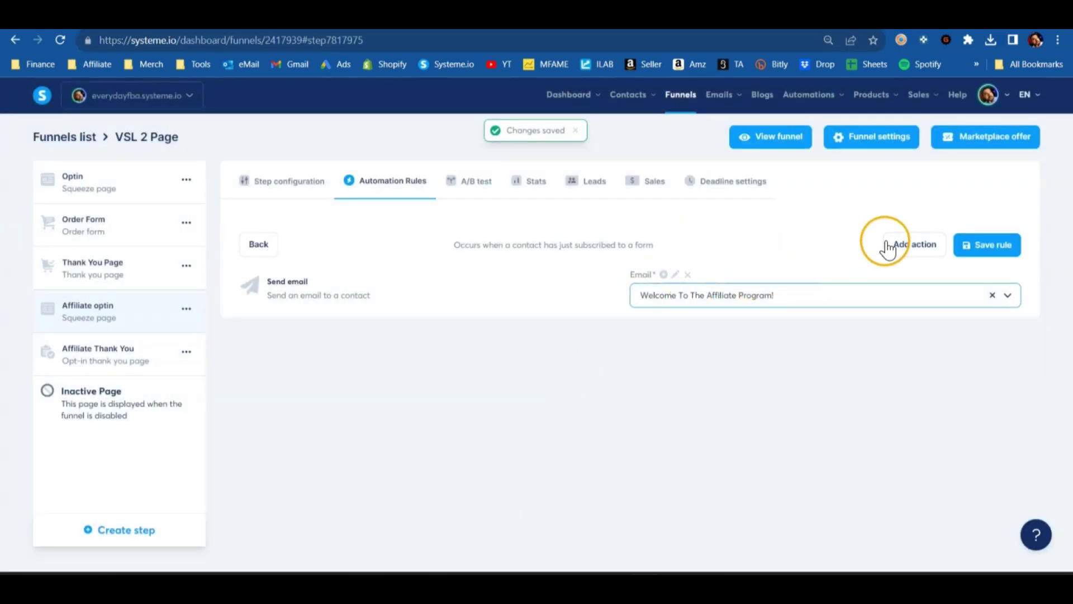
Step: Add an "Add a tag" action with the tag "Affiliate (DFY)" and save the automation rule
{"action": "left_click", "coordinate": [909, 244]}
{"action": "left_click", "coordinate": [445, 284]}
{"action": "left_click", "coordinate": [703, 348]}
{"action": "left_click", "coordinate": [651, 372]}
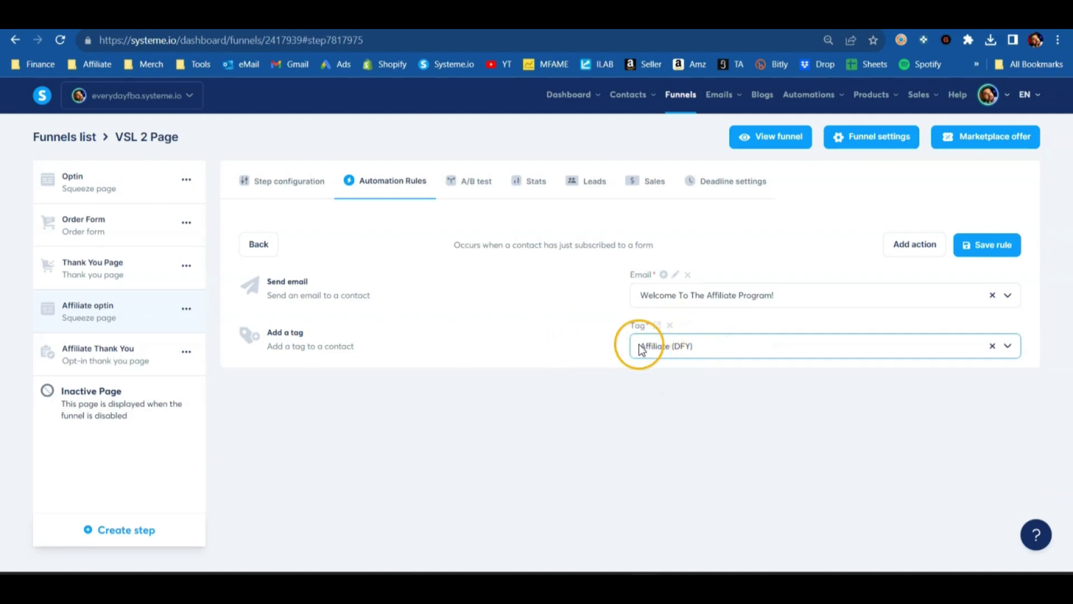
{"action": "left_click", "coordinate": [987, 245]}
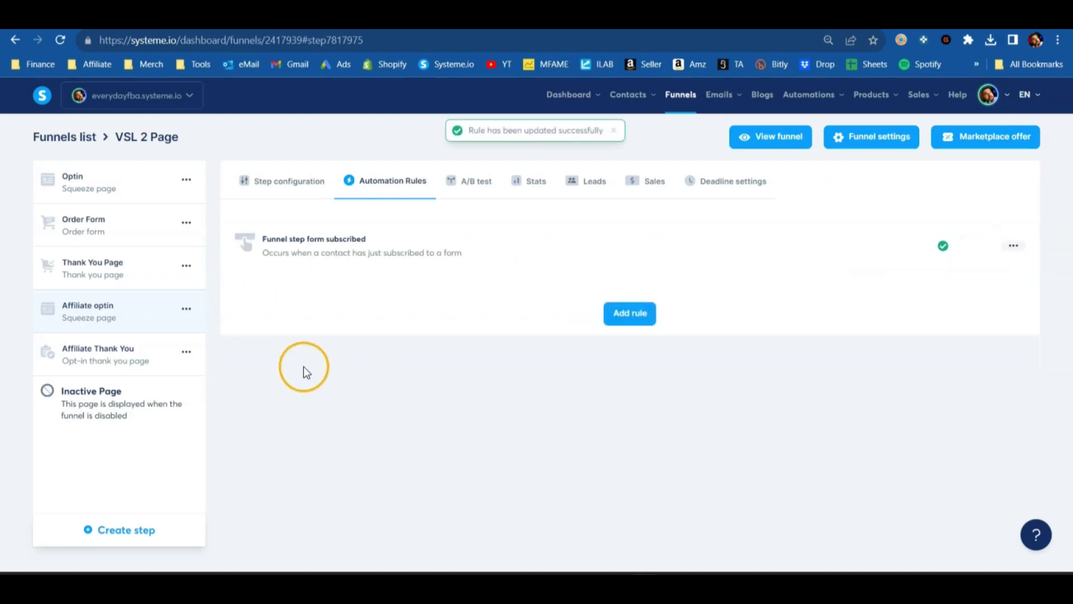
Step: Open the live Affiliate optin page, enter the full name and email address, agree to receive emails, and submit the form
{"action": "left_click", "coordinate": [135, 314]}
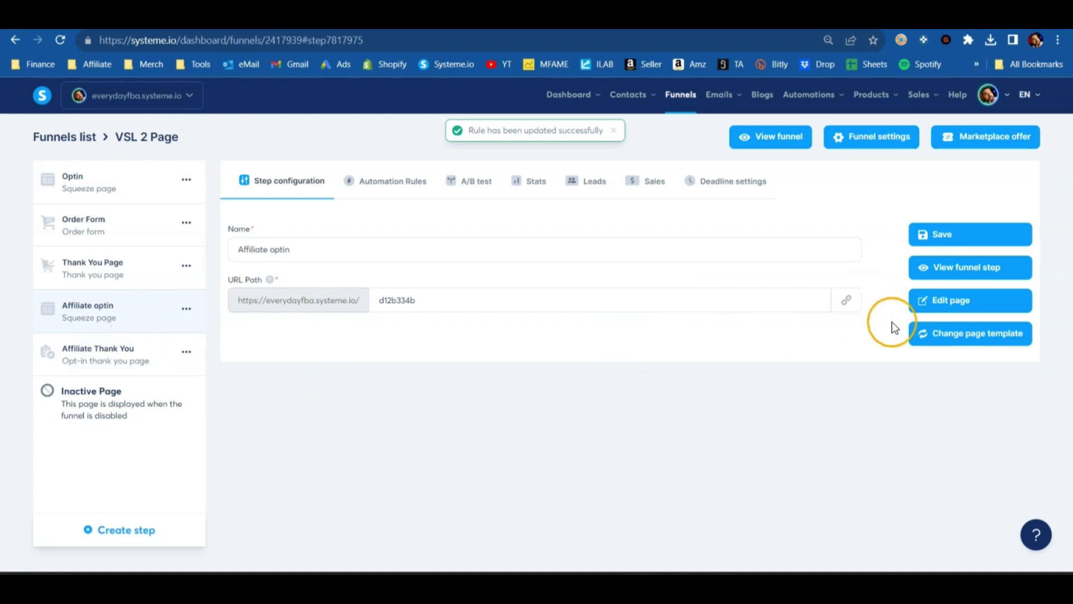
{"action": "left_click", "coordinate": [970, 277]}
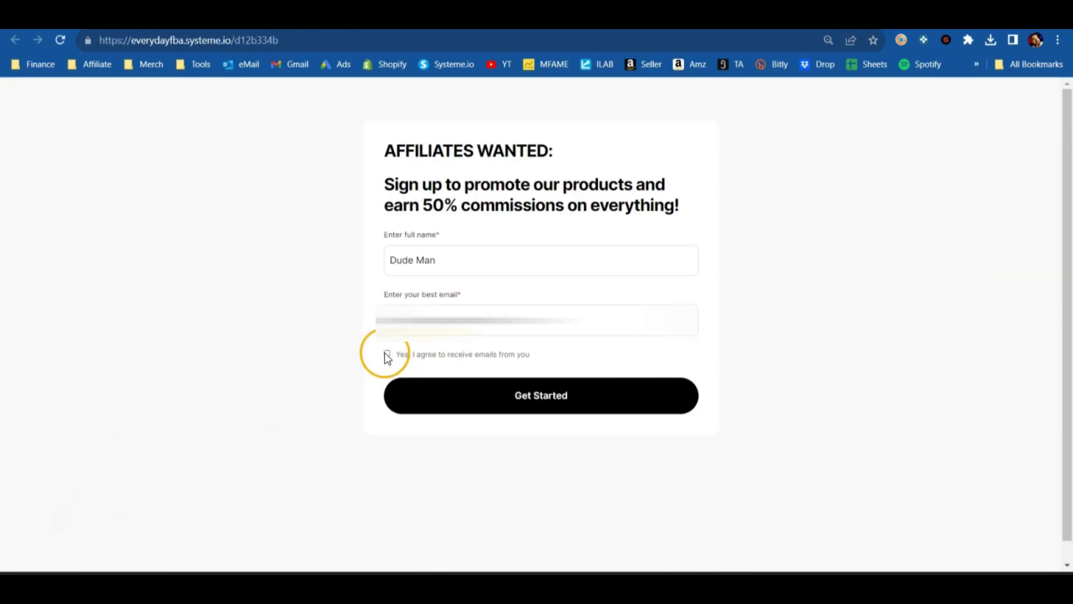
{"action": "left_click", "coordinate": [387, 354]}
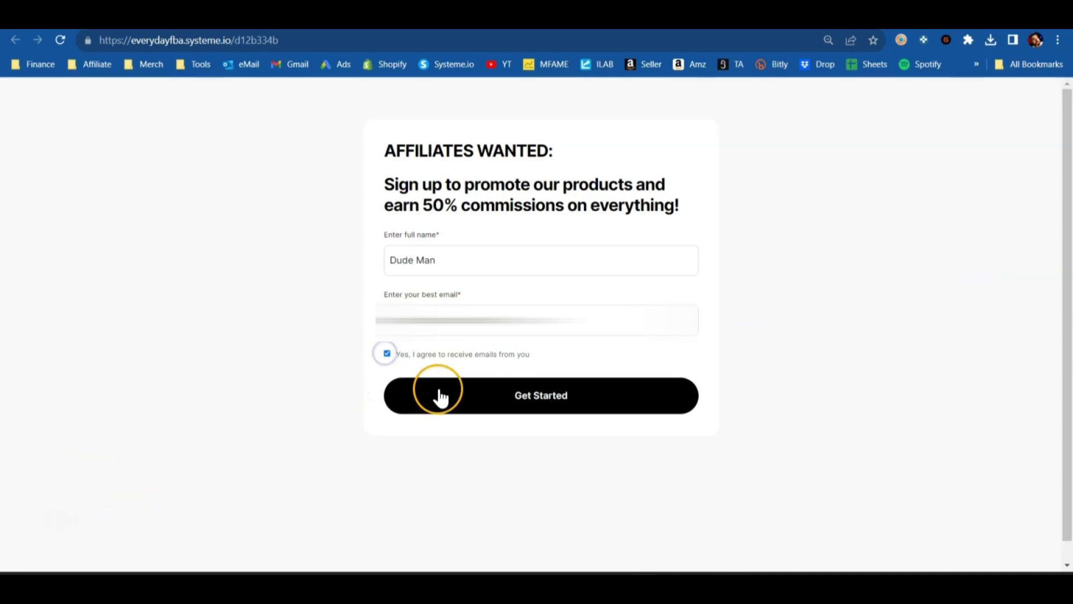
{"action": "left_click", "coordinate": [540, 395]}
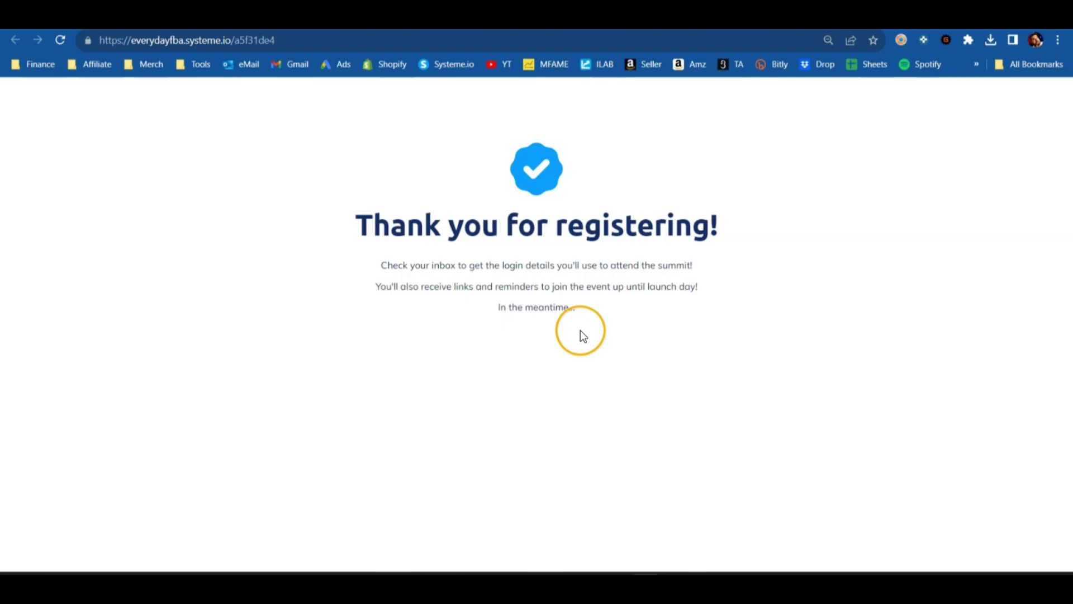
Step: Switch to Gmail to examine the received welcome email, and review the Digital Freedom Blueprint (PLR) offer's commission rate in the systeme.io marketplace
{"action": "left_click", "coordinate": [523, 468]}
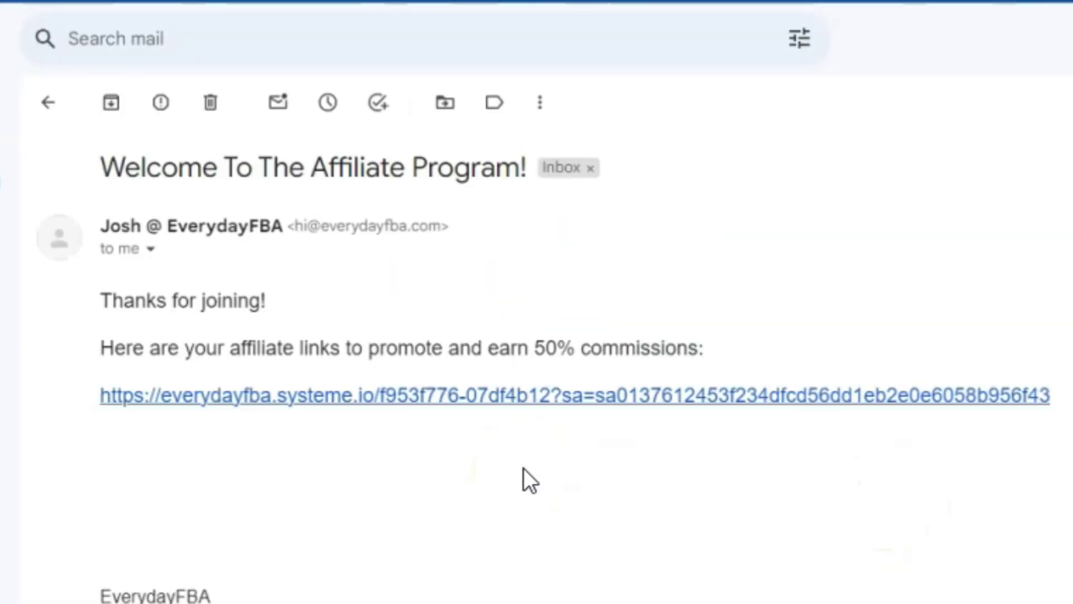
{"action": "left_click", "coordinate": [157, 200]}
{"action": "double_click", "coordinate": [149, 170]}
{"action": "left_click_drag", "start_coordinate": [148, 171], "coordinate": [520, 168]}
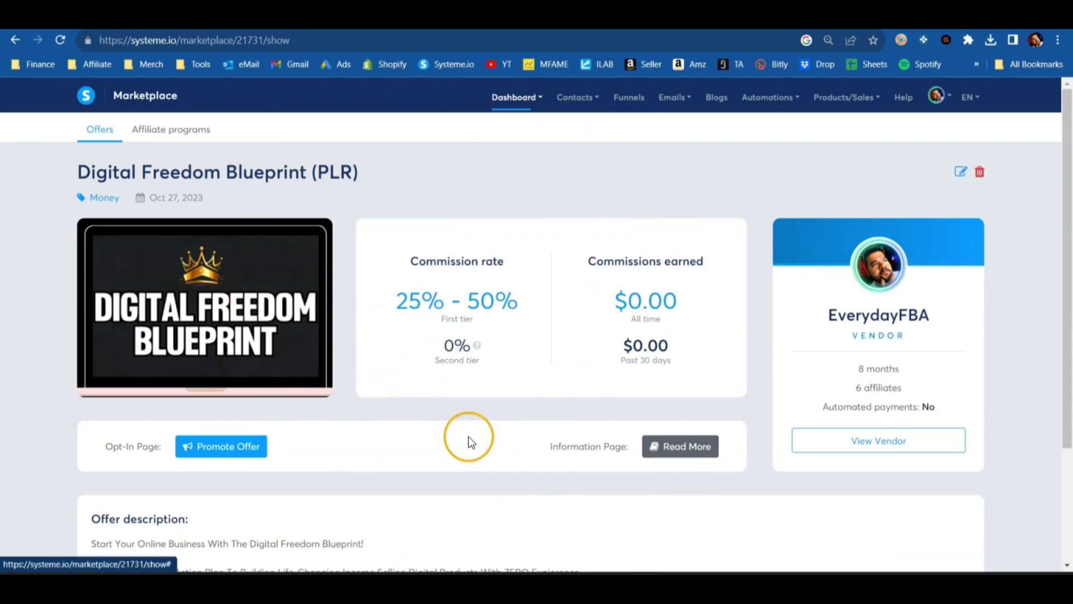
{"action": "left_click_drag", "start_coordinate": [393, 308], "coordinate": [527, 307]}
{"action": "left_click", "coordinate": [528, 307]}
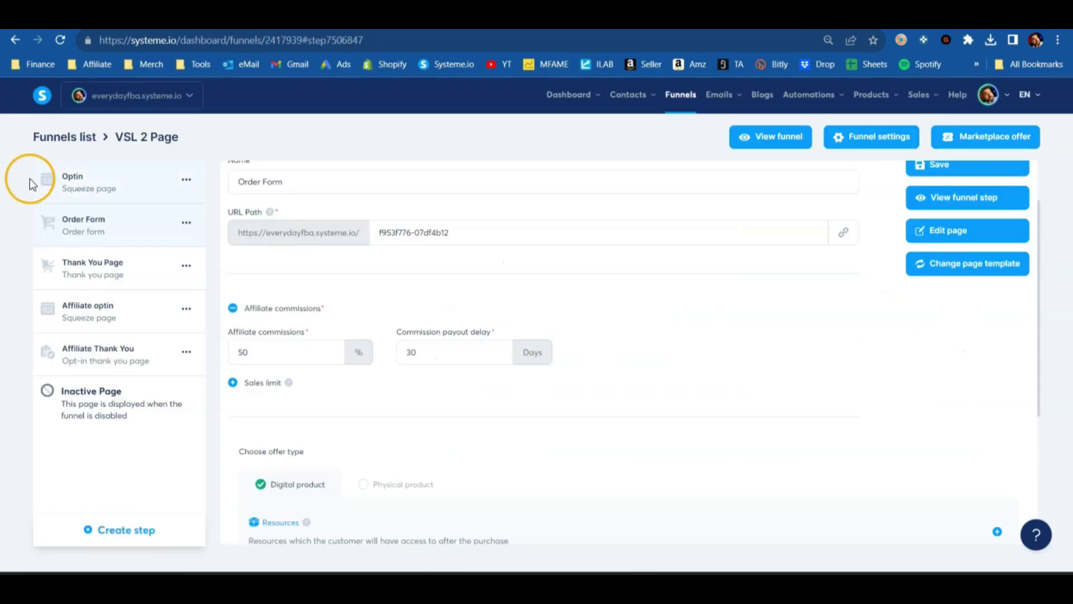